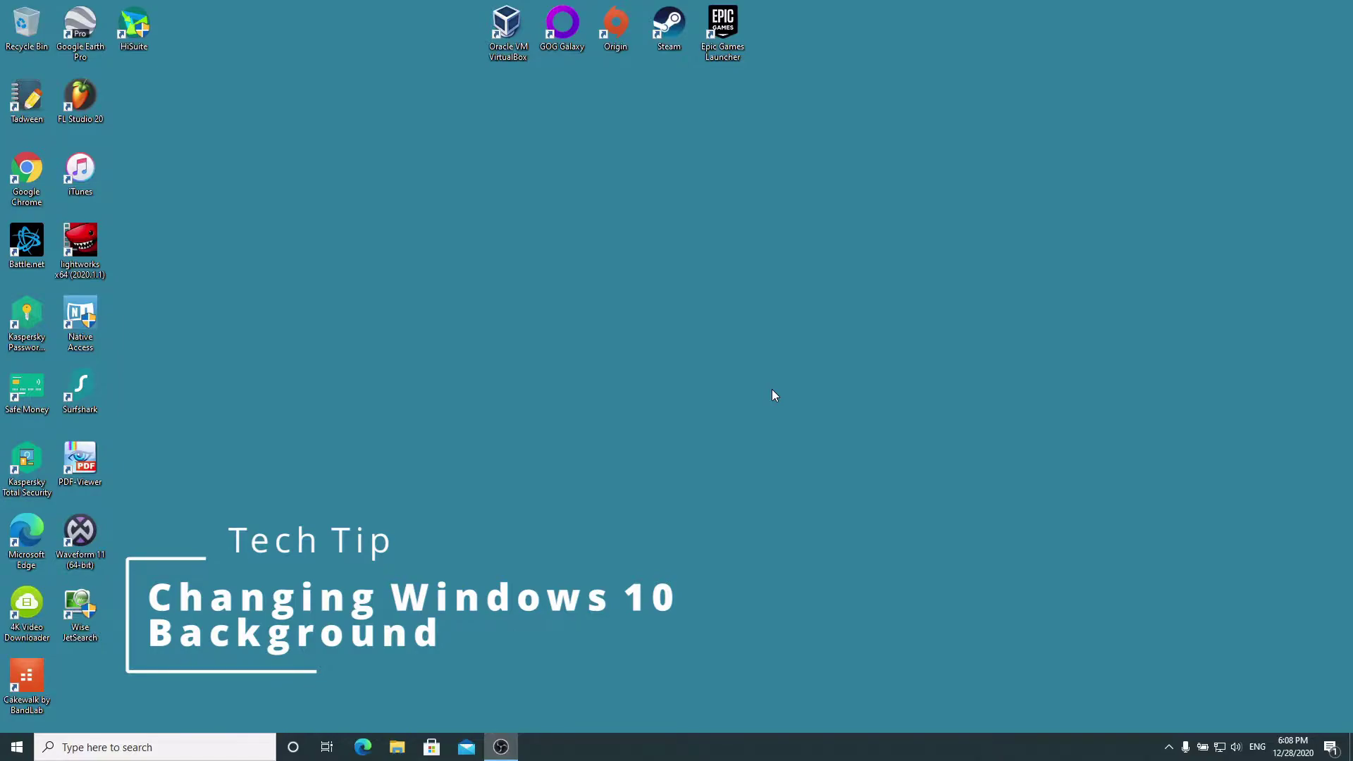
Open the Background personalization page from the desktop and keep the background type as Solid color.
right_click(638, 336)
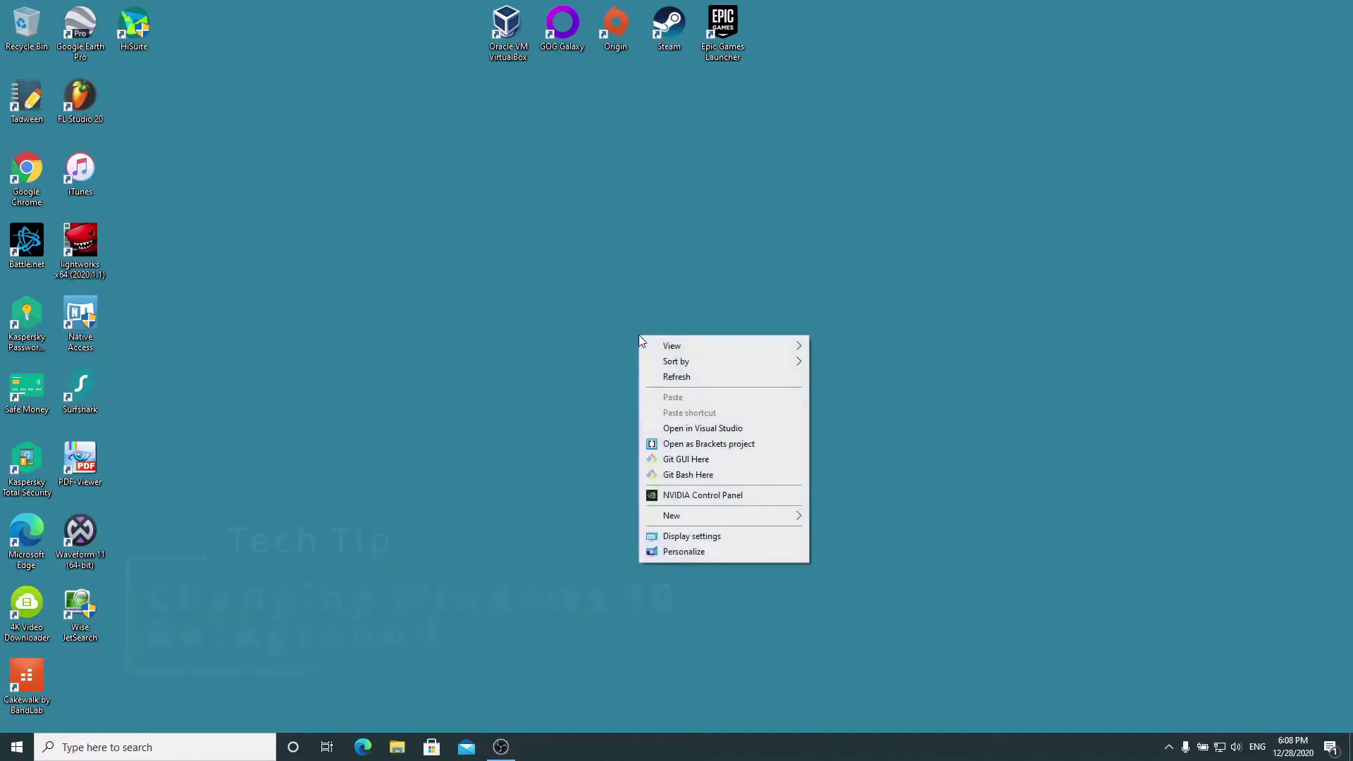
click(694, 551)
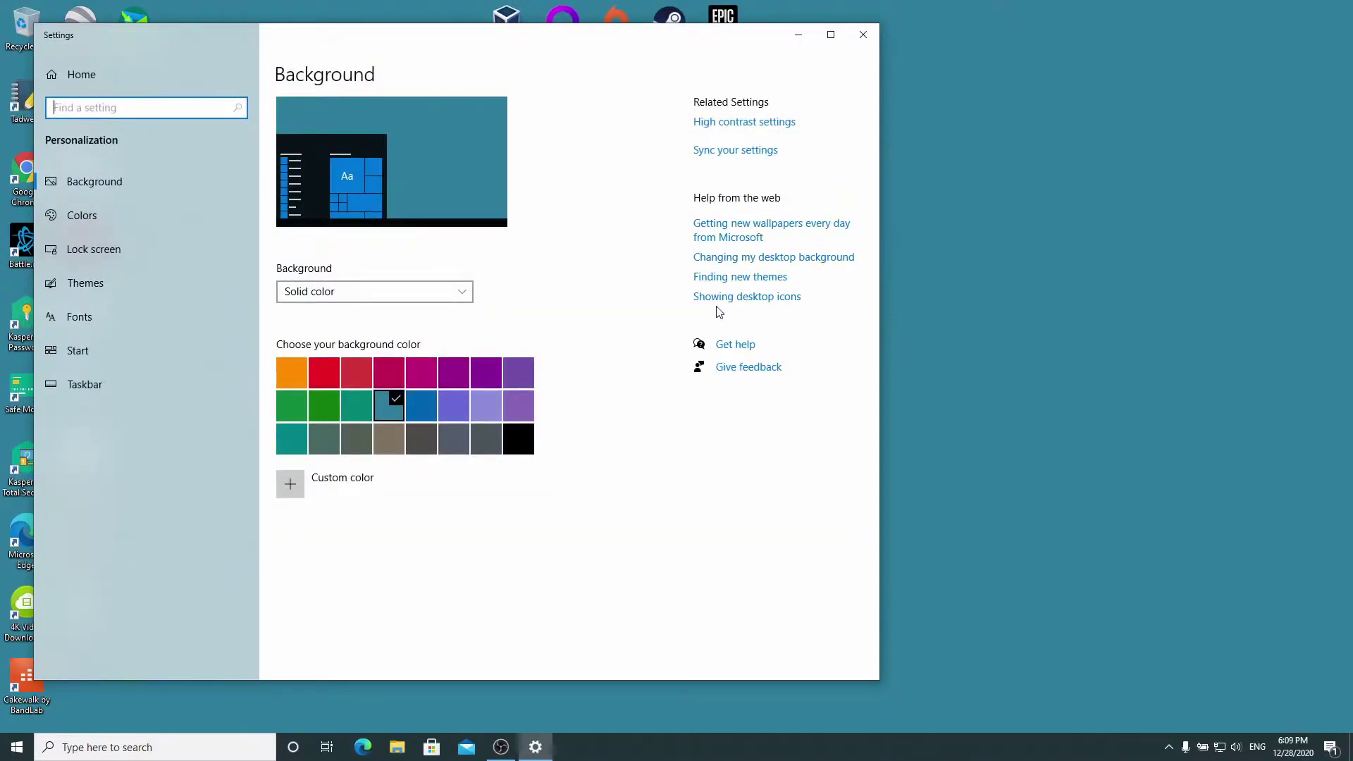
click(458, 291)
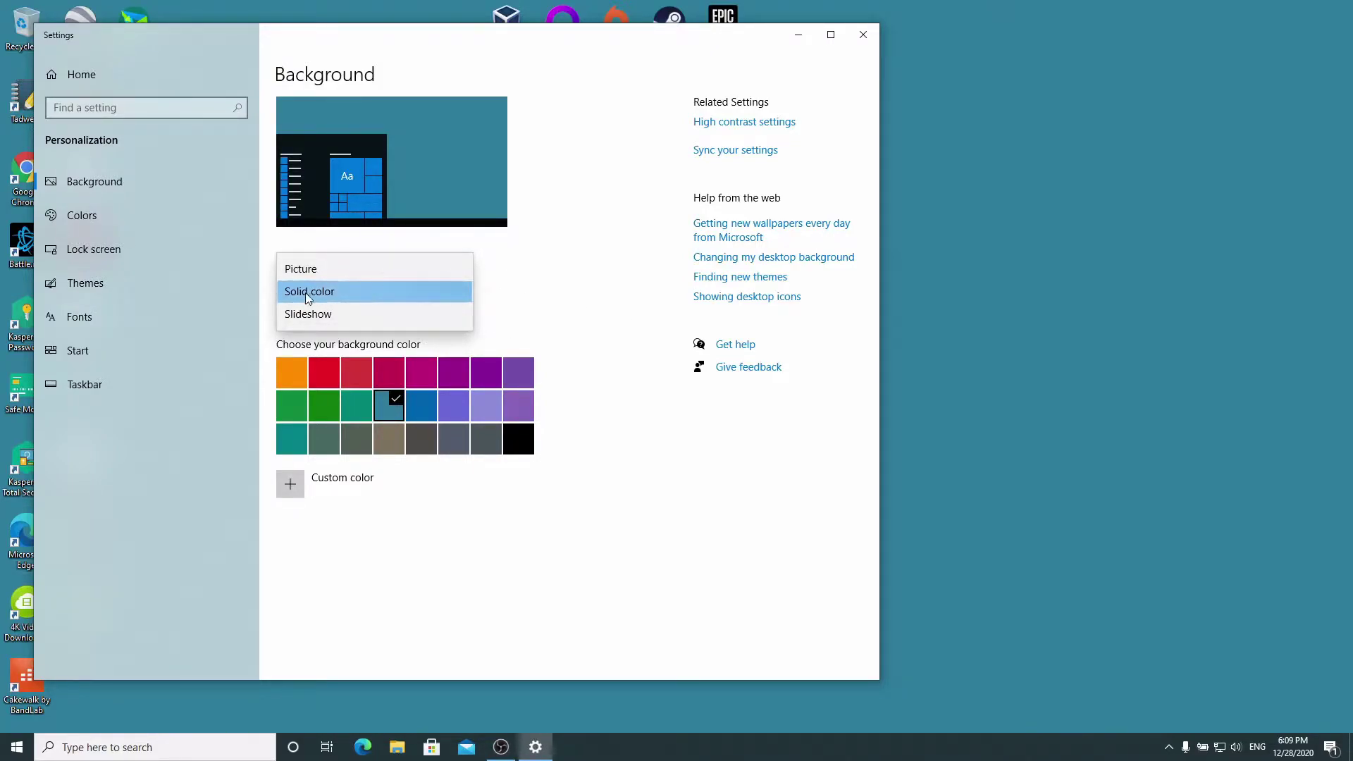
click(436, 44)
Try teal, green and light green swatches, then settle on dark grey.
click(350, 416)
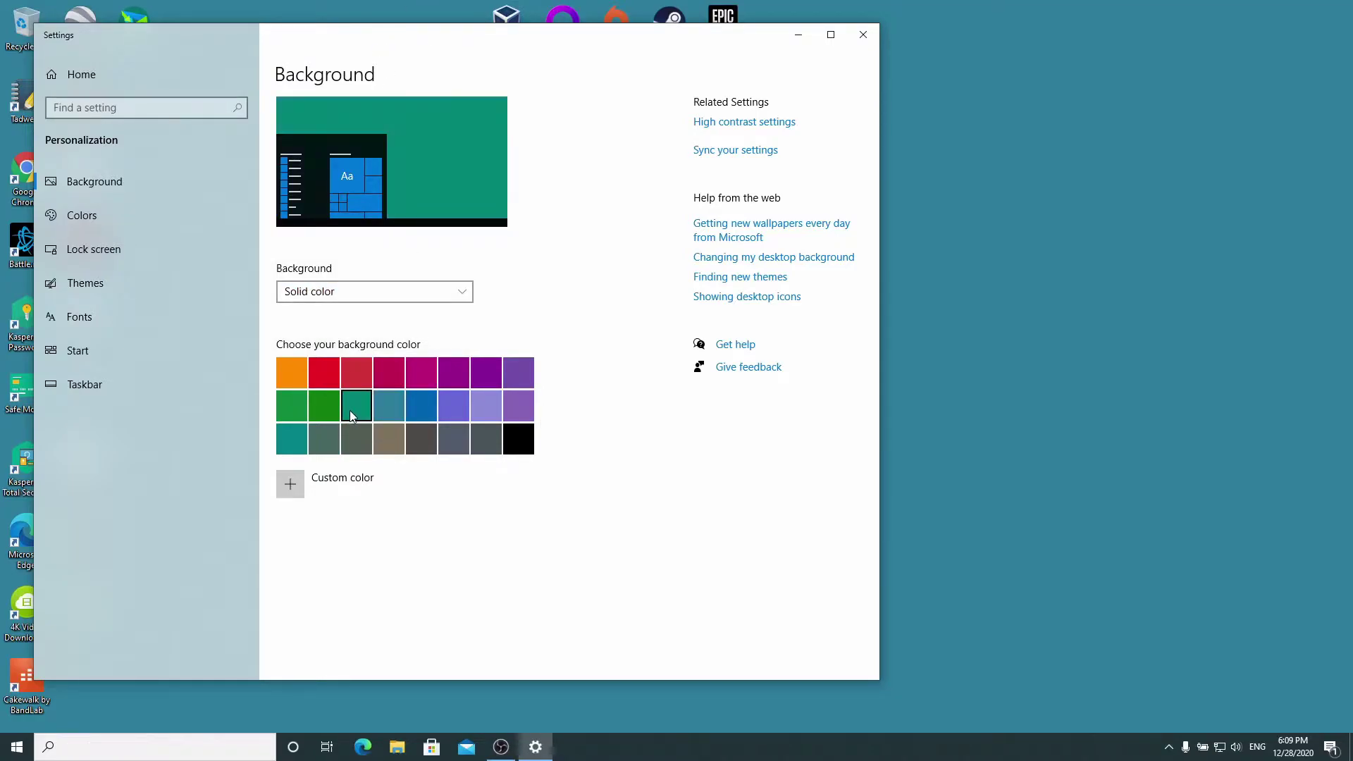
click(315, 410)
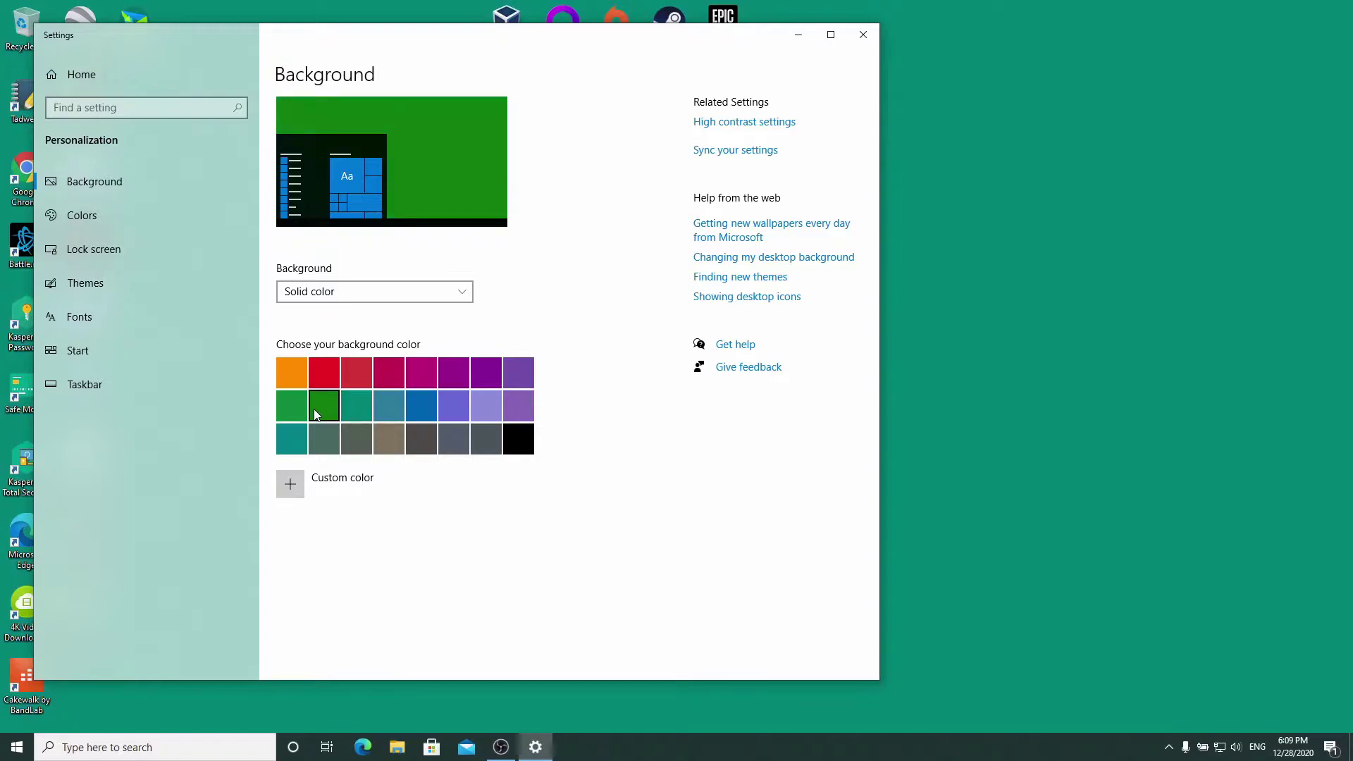
click(286, 404)
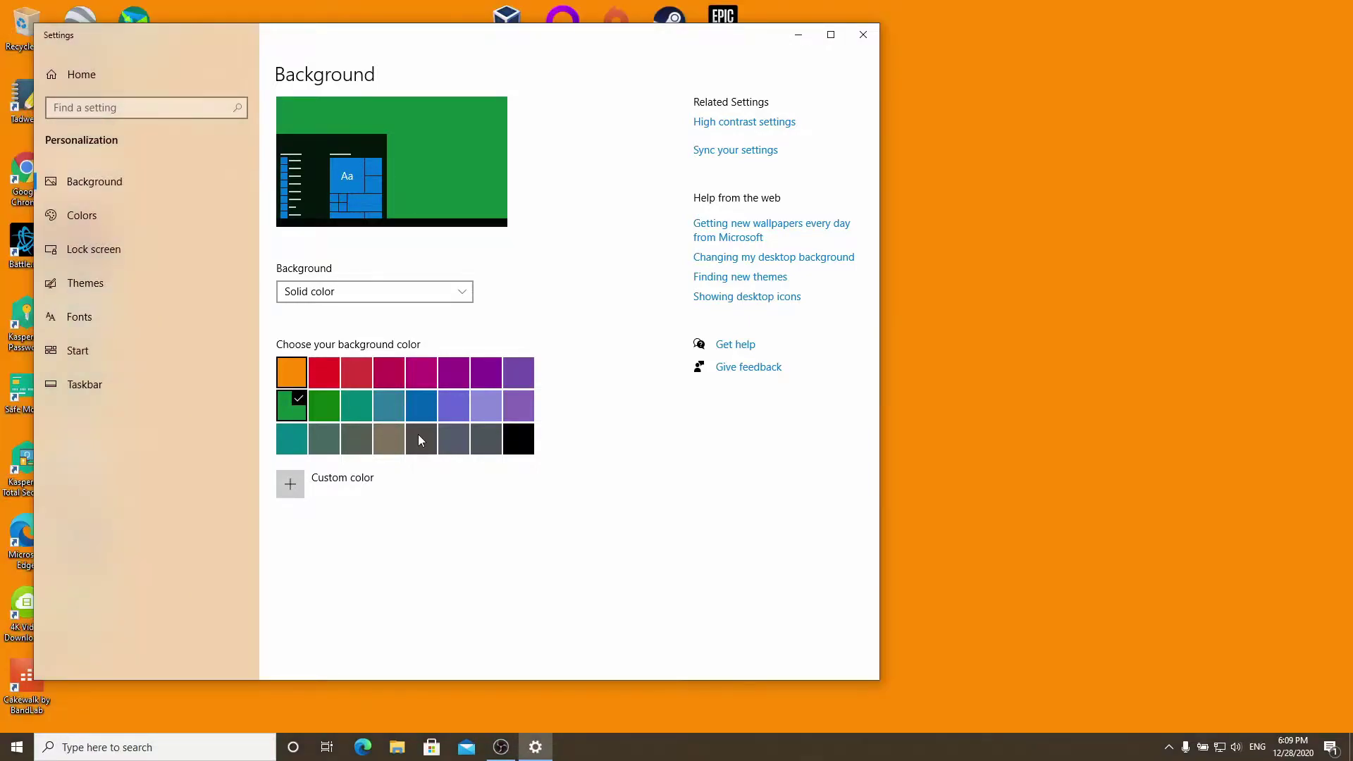
click(418, 436)
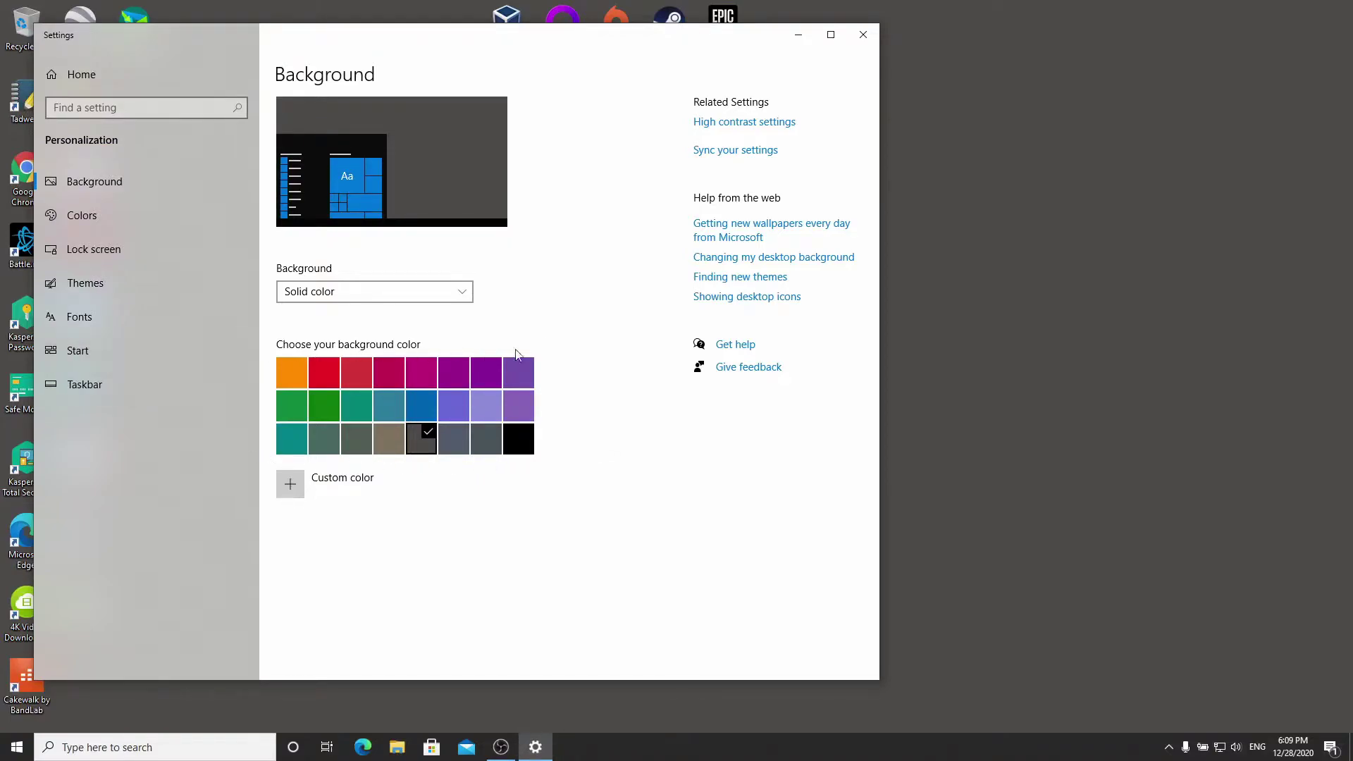
Mix a bright yellow-green in the custom colour picker and apply it as the background.
click(296, 489)
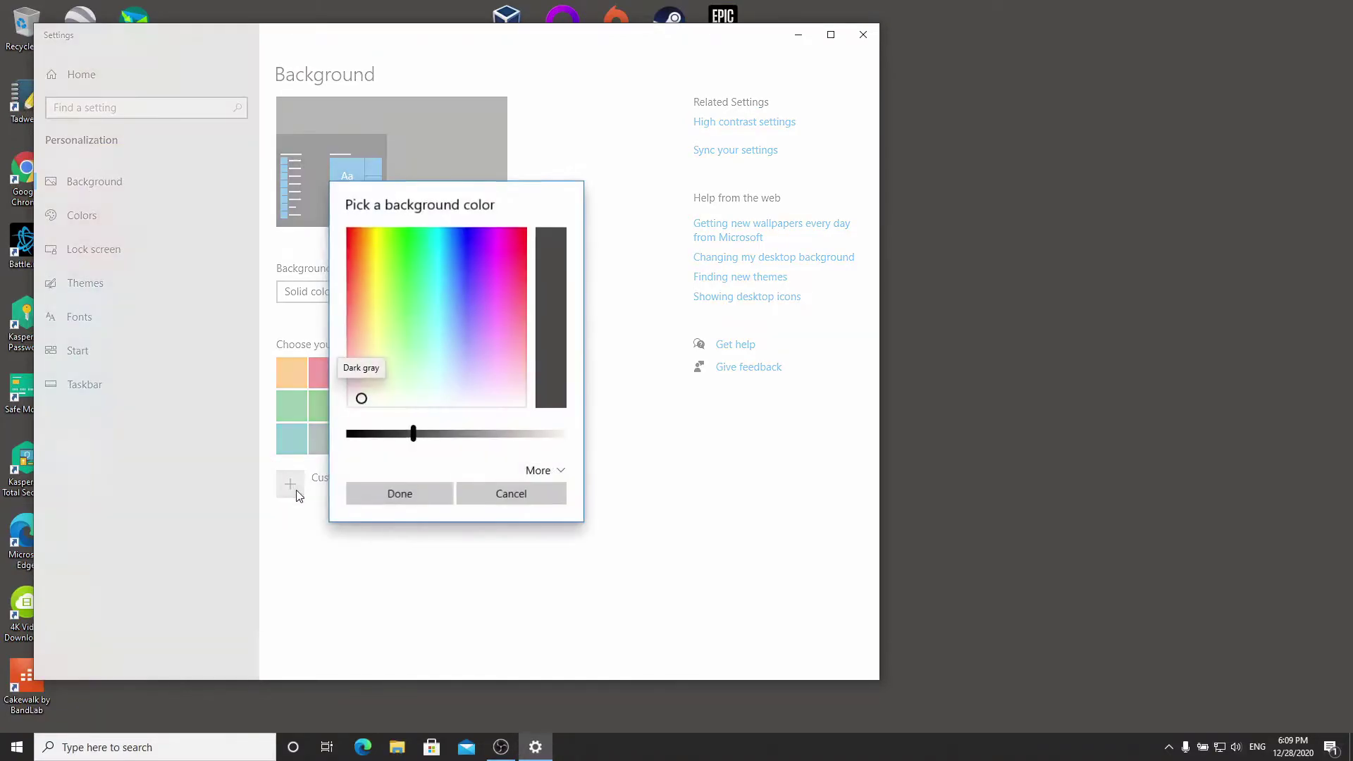
drag(434, 343, 438, 299)
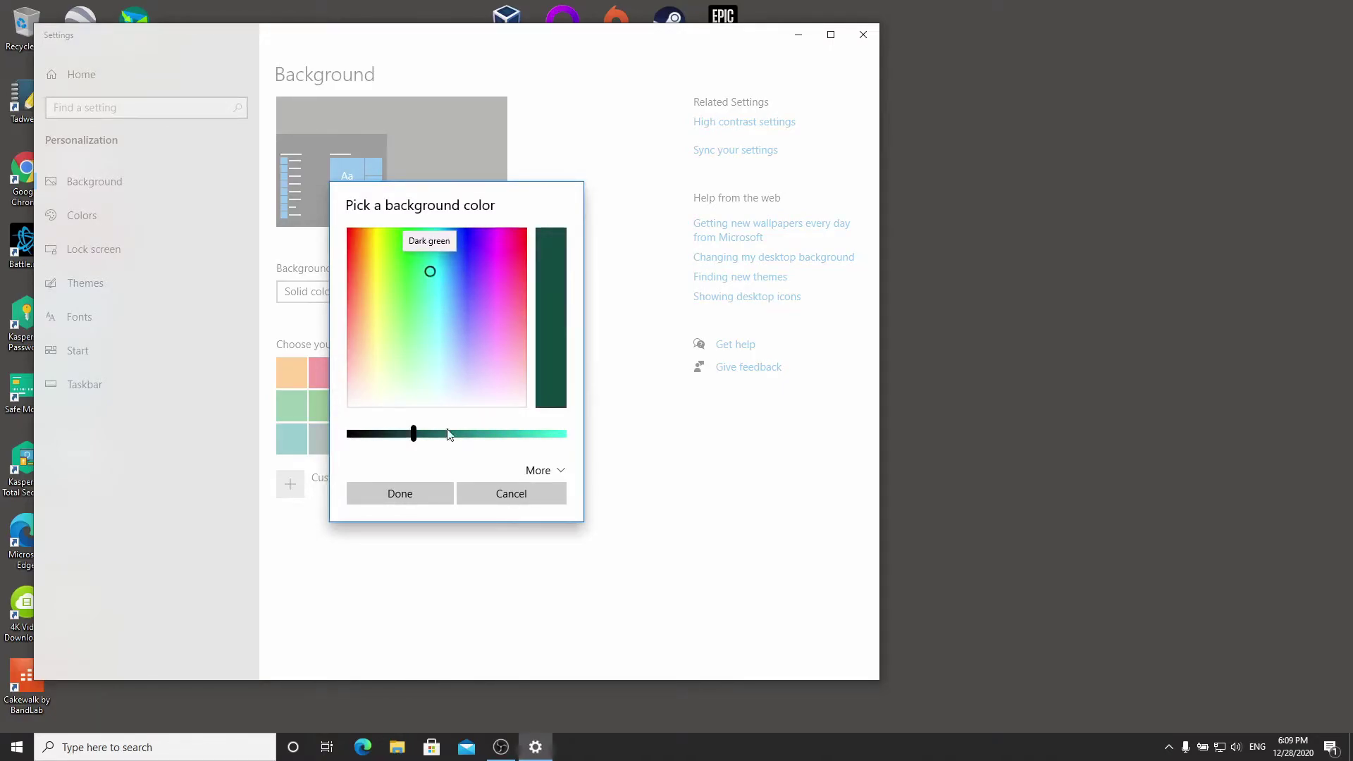
drag(413, 434, 535, 437)
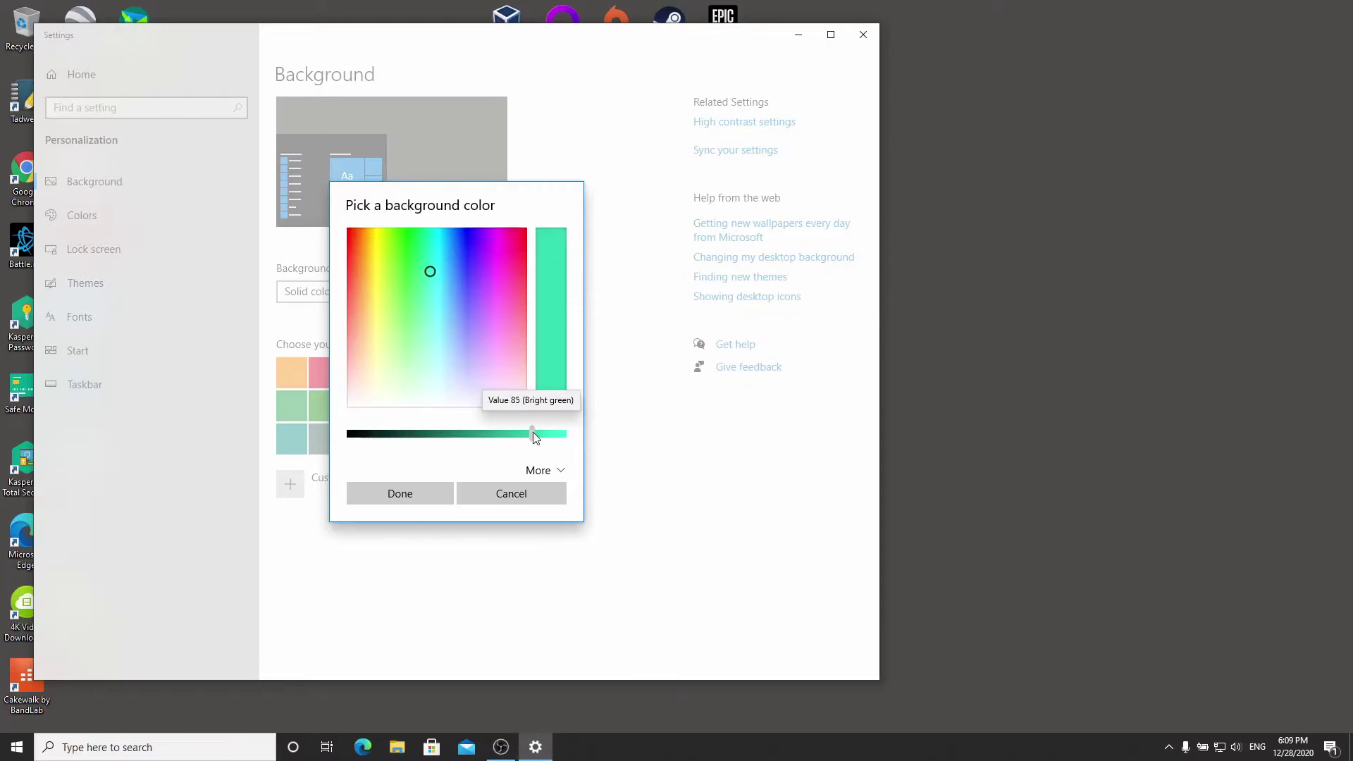
drag(425, 269, 394, 260)
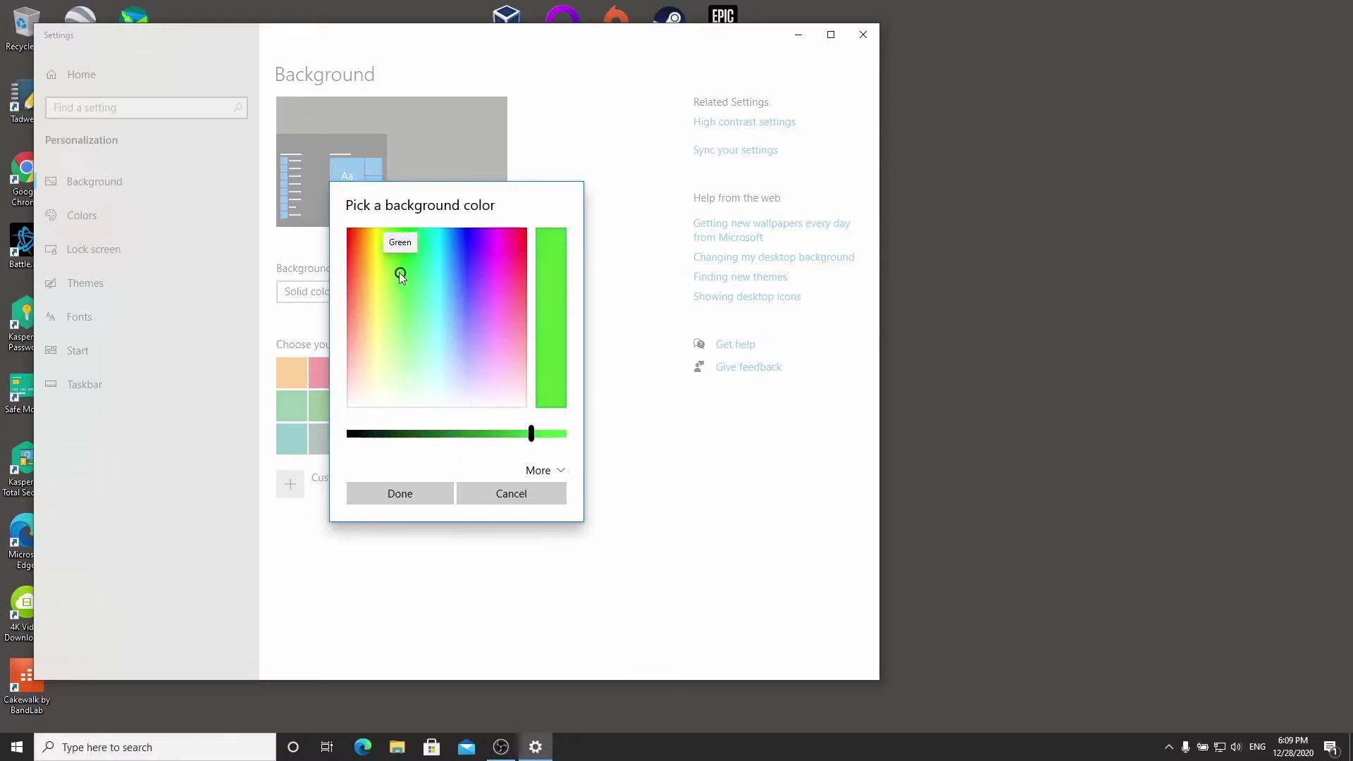
click(403, 491)
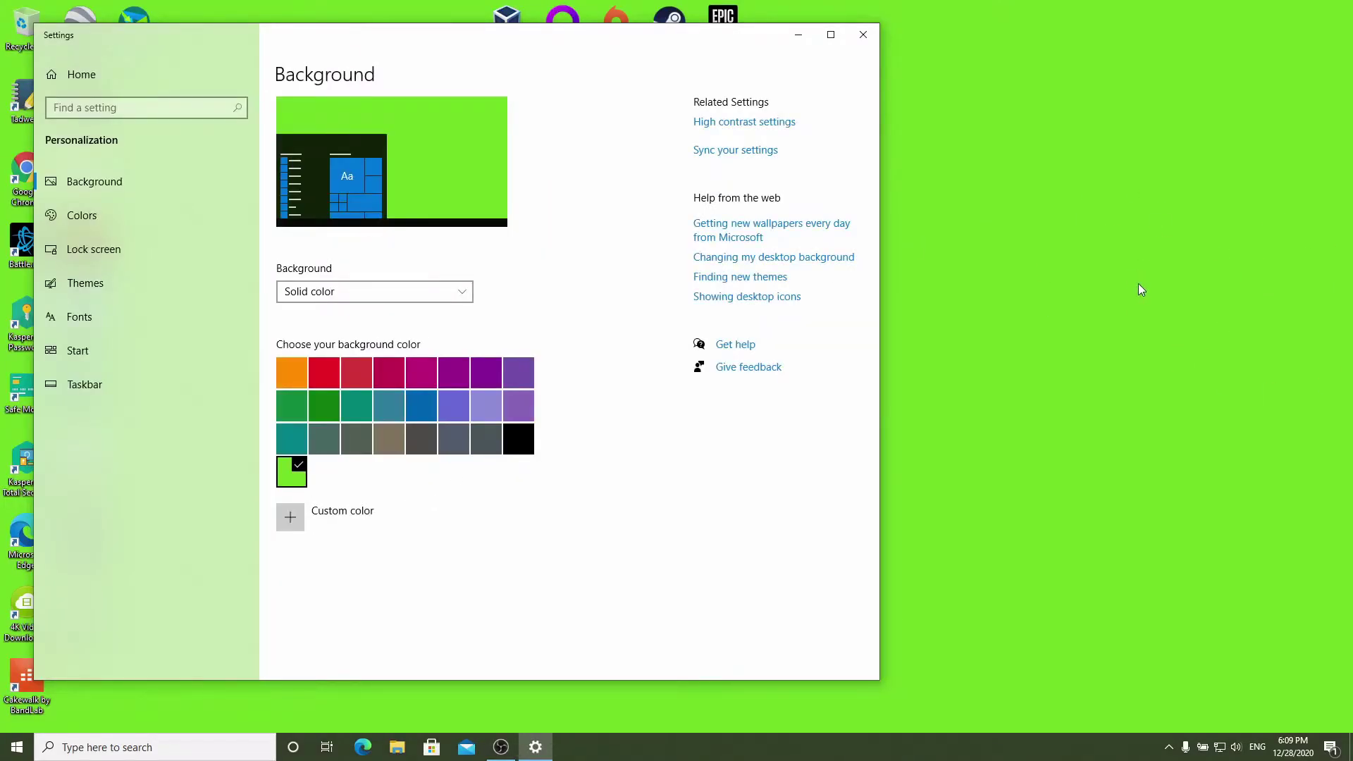
Switch the background to Picture, add the youtube_logo image, and apply the H76 logo as wallpaper.
click(458, 292)
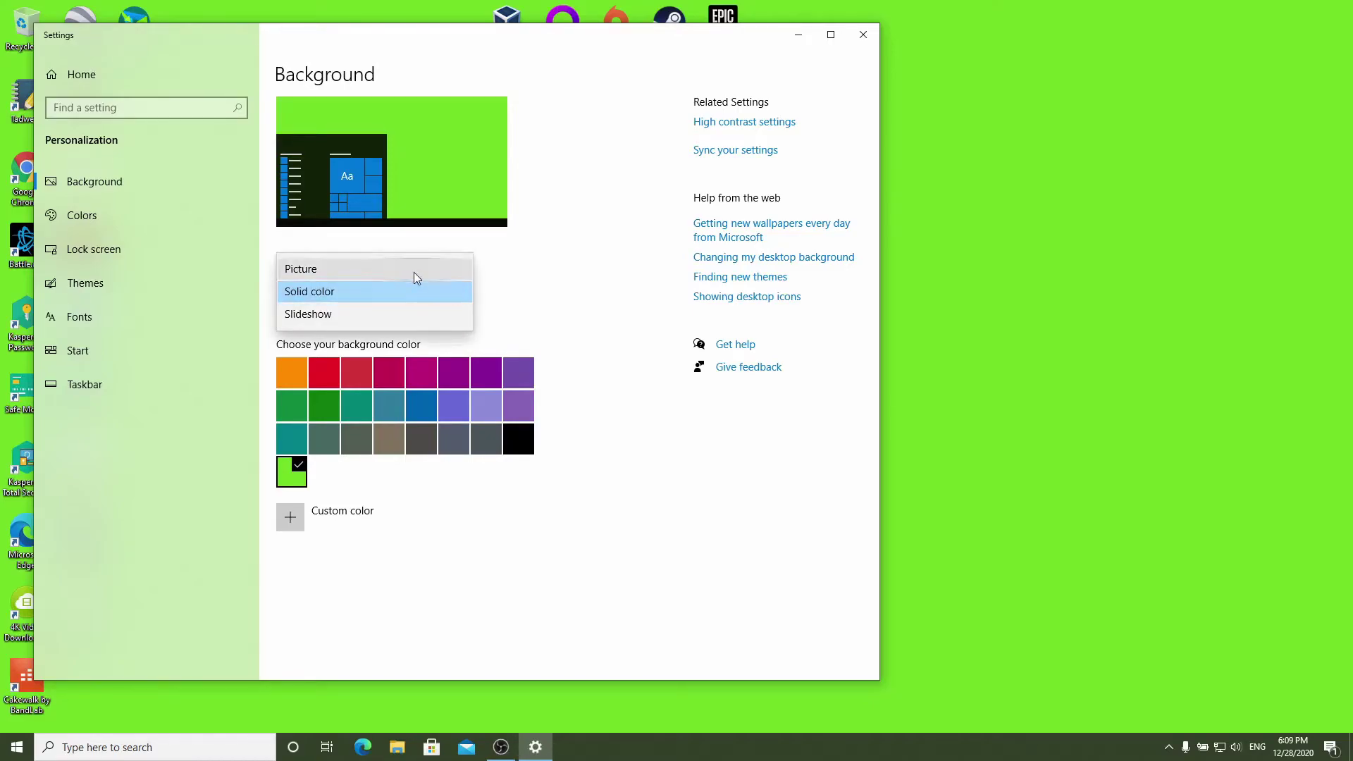
click(414, 272)
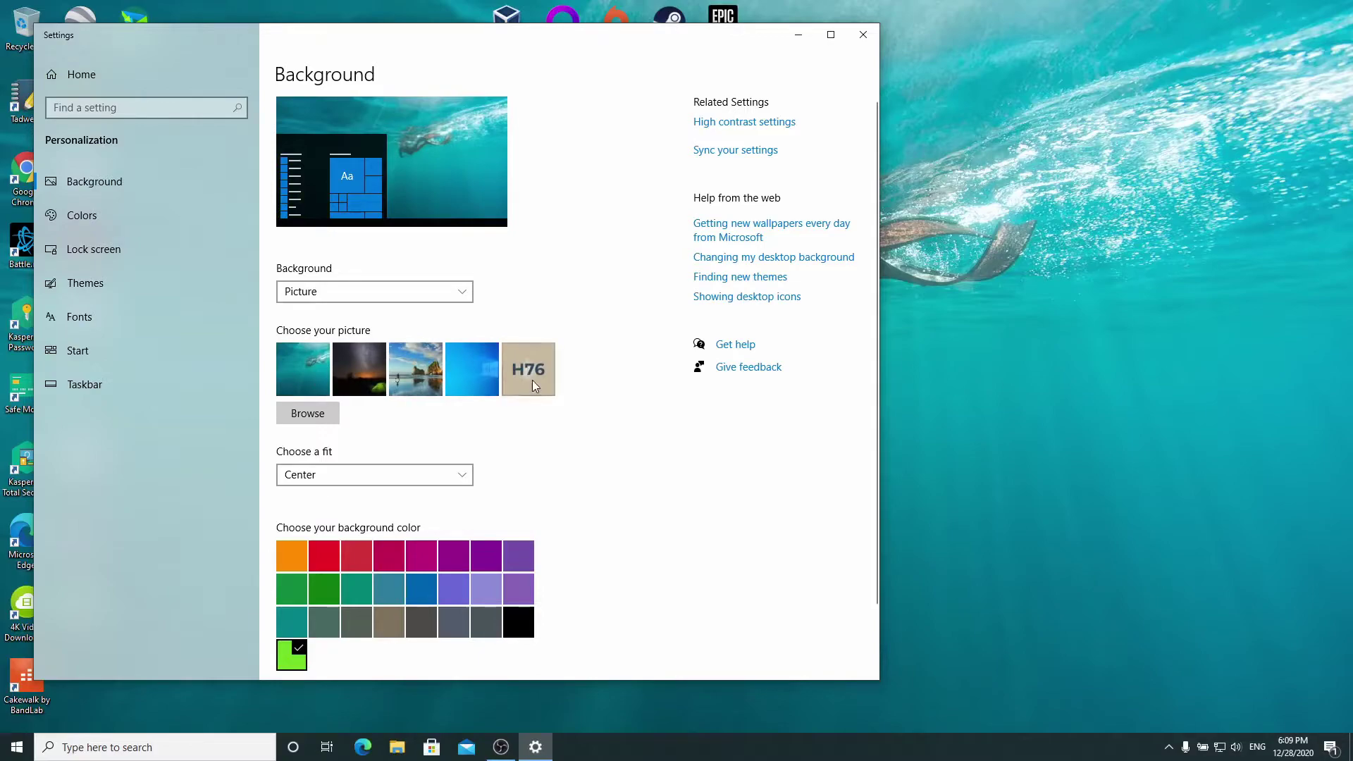
click(315, 422)
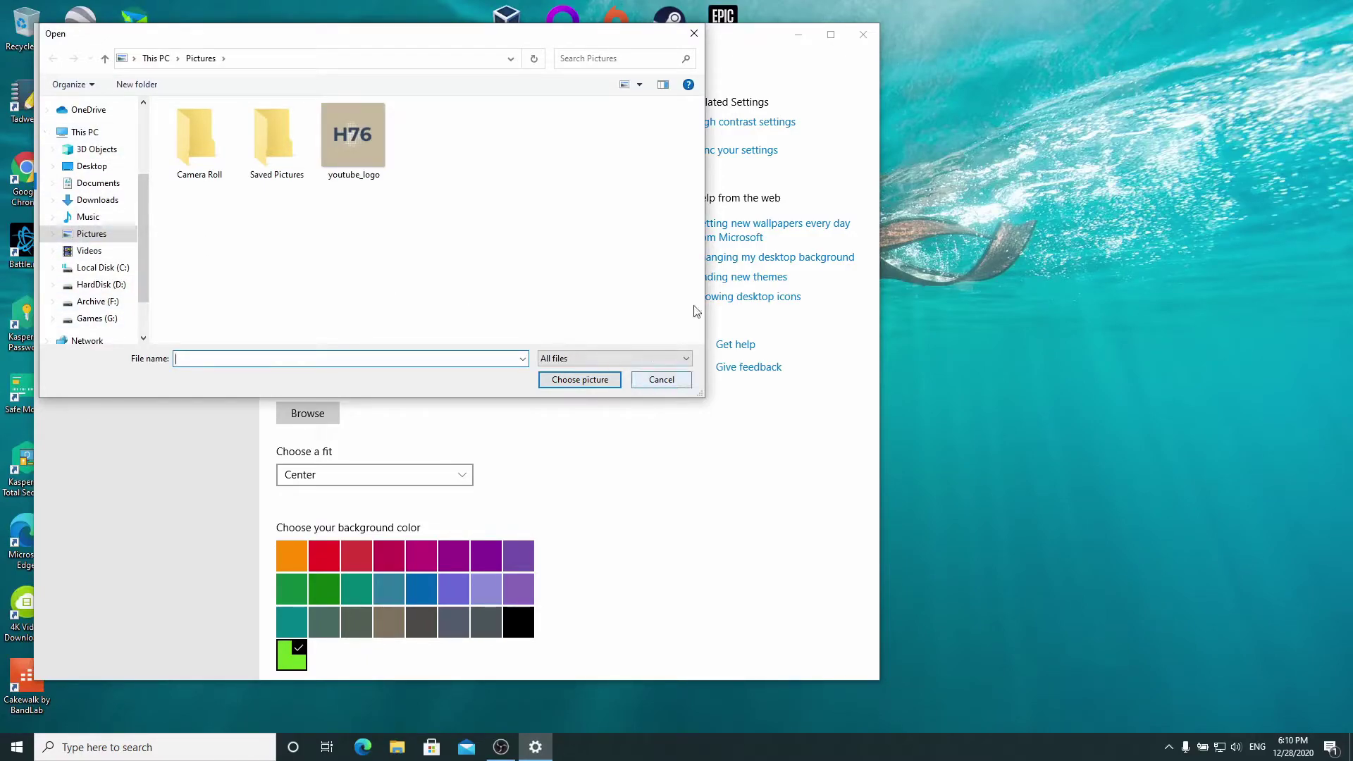
double_click(353, 137)
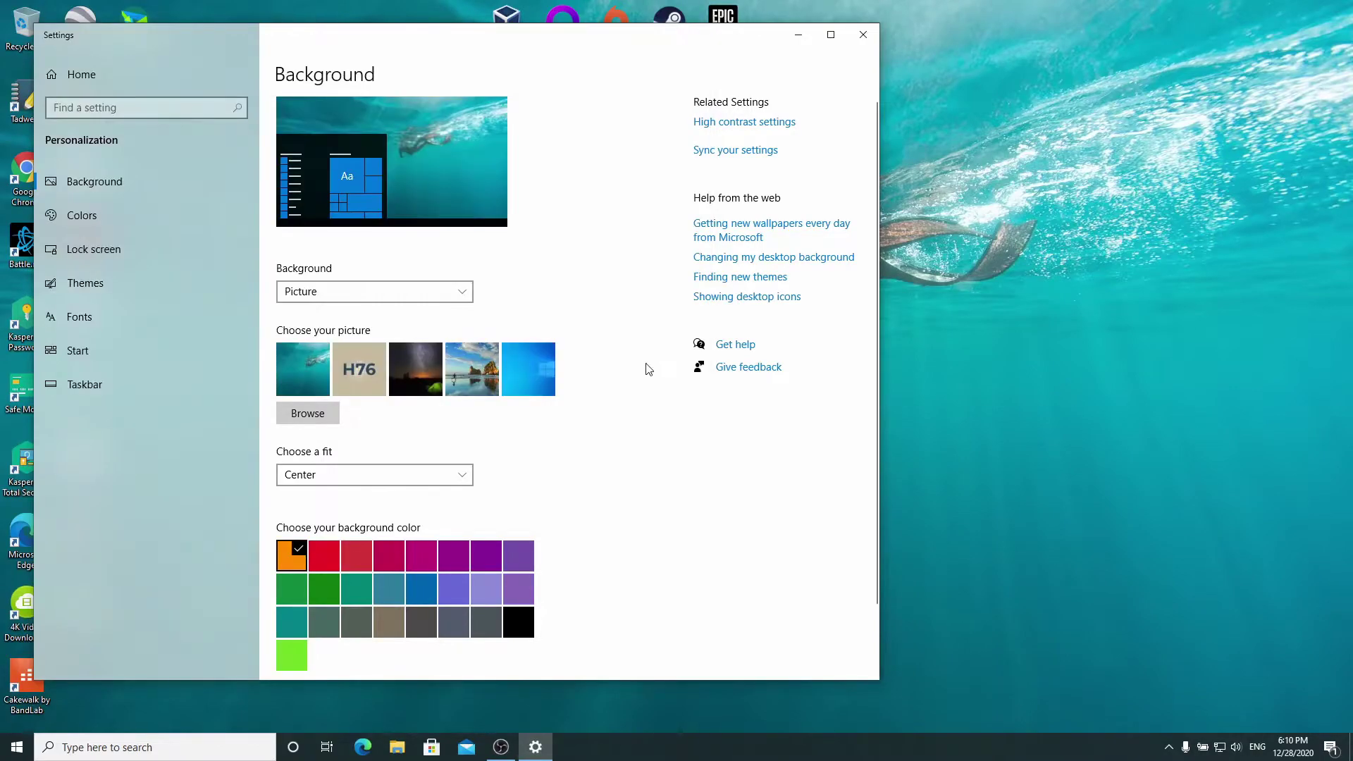
click(356, 366)
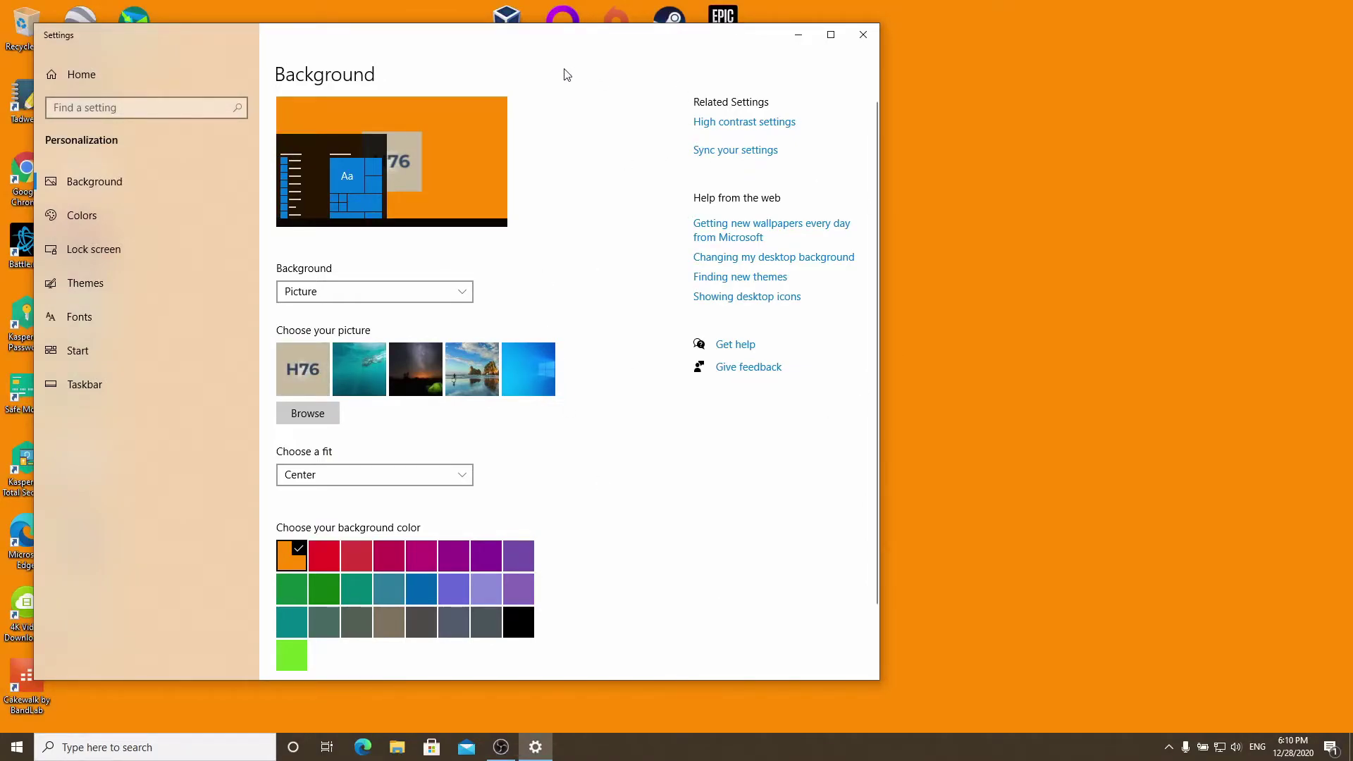
mouse_move(445, 46)
mouse_down()
mouse_move(1293, 33)
mouse_move(1250, 18)
mouse_up()
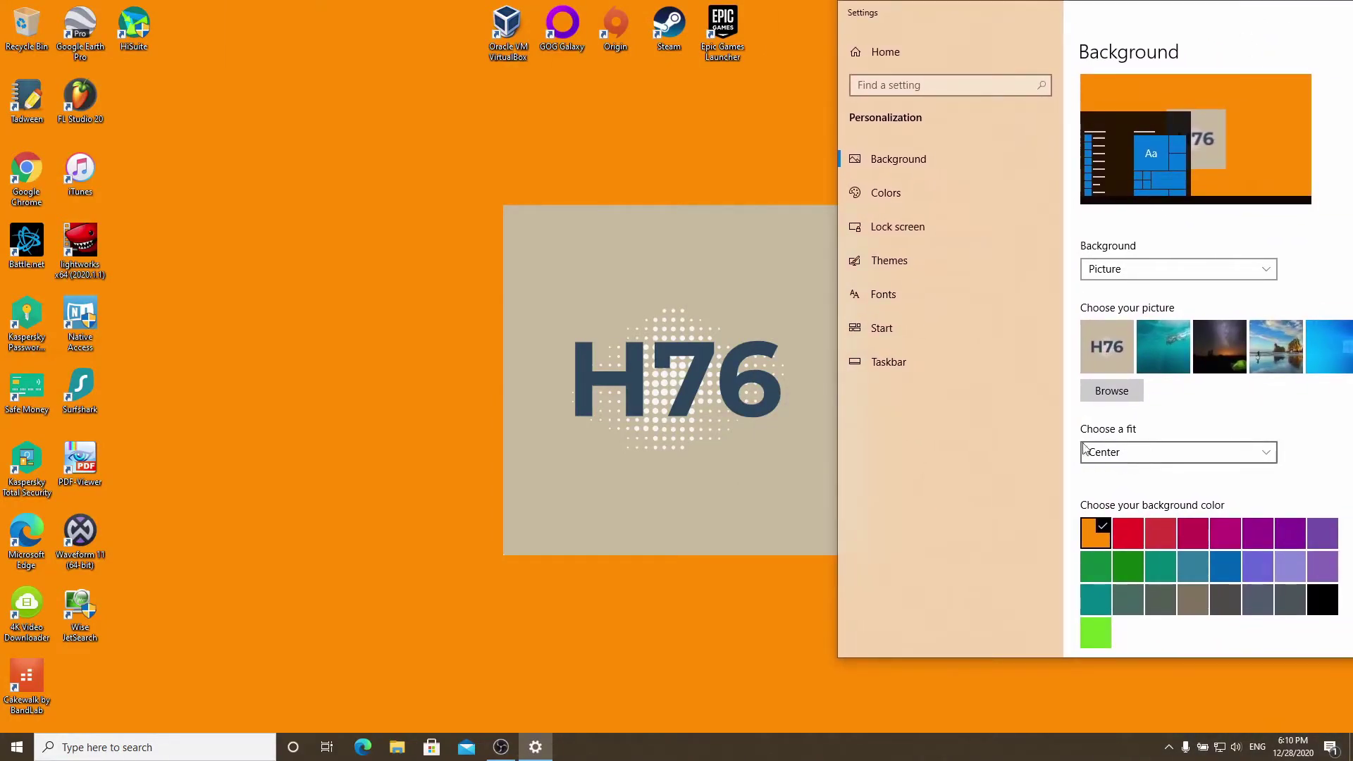
Change the H76 picture's fit to Fill, then to Fit.
click(1191, 451)
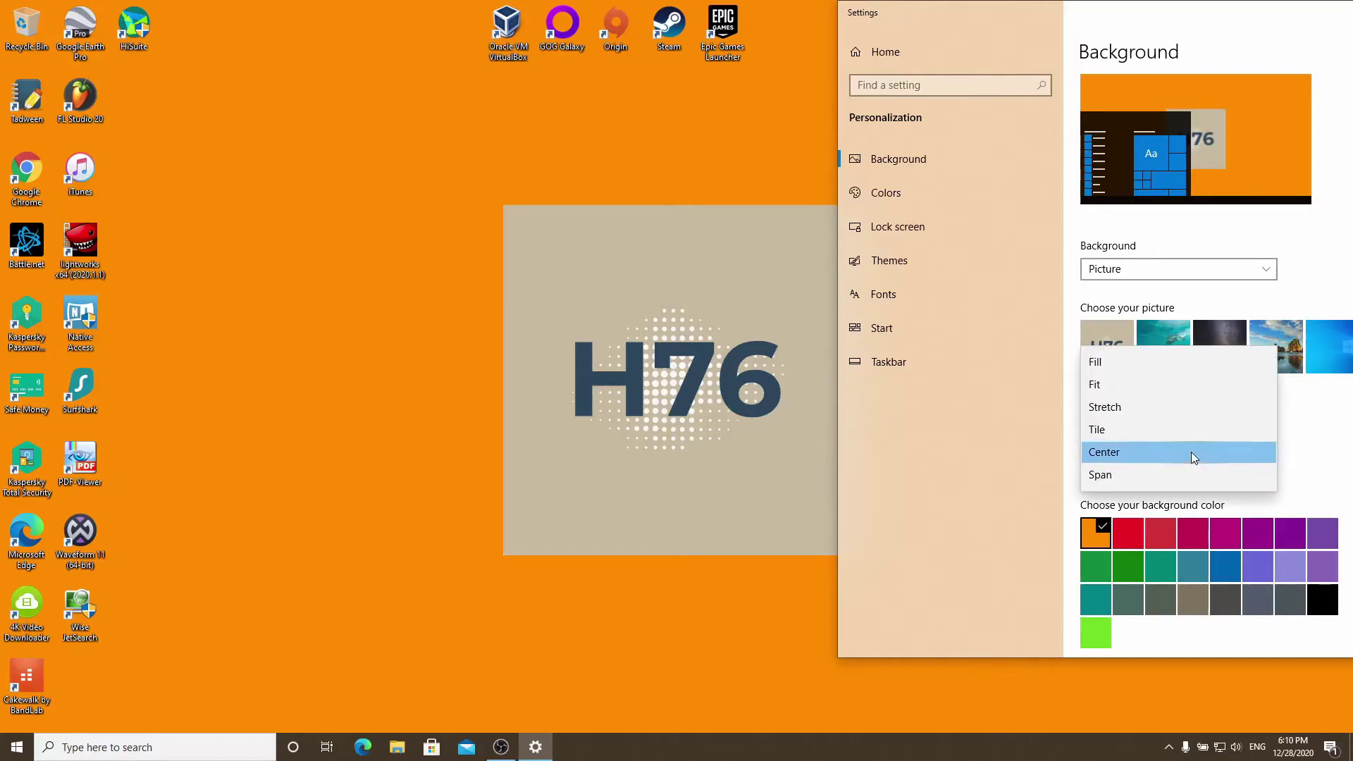
click(1118, 368)
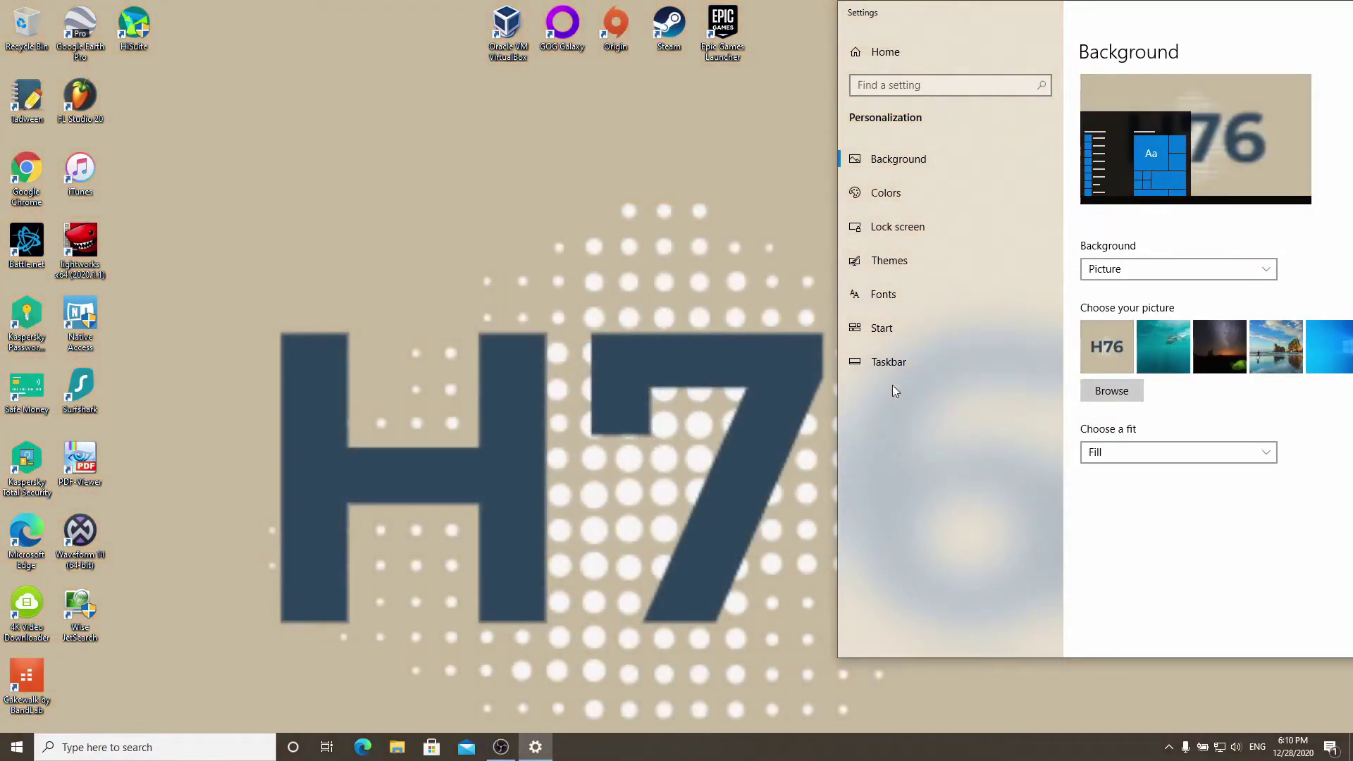
click(1113, 452)
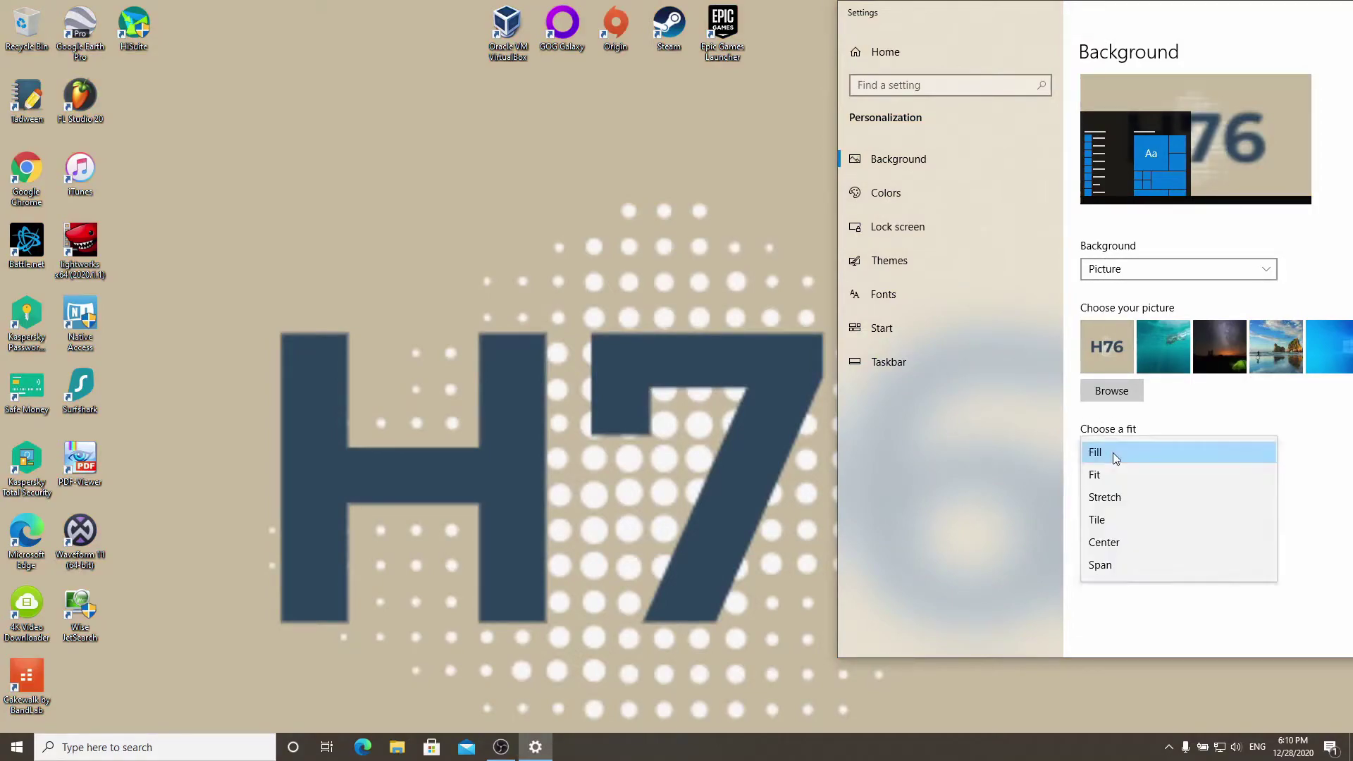
click(1109, 477)
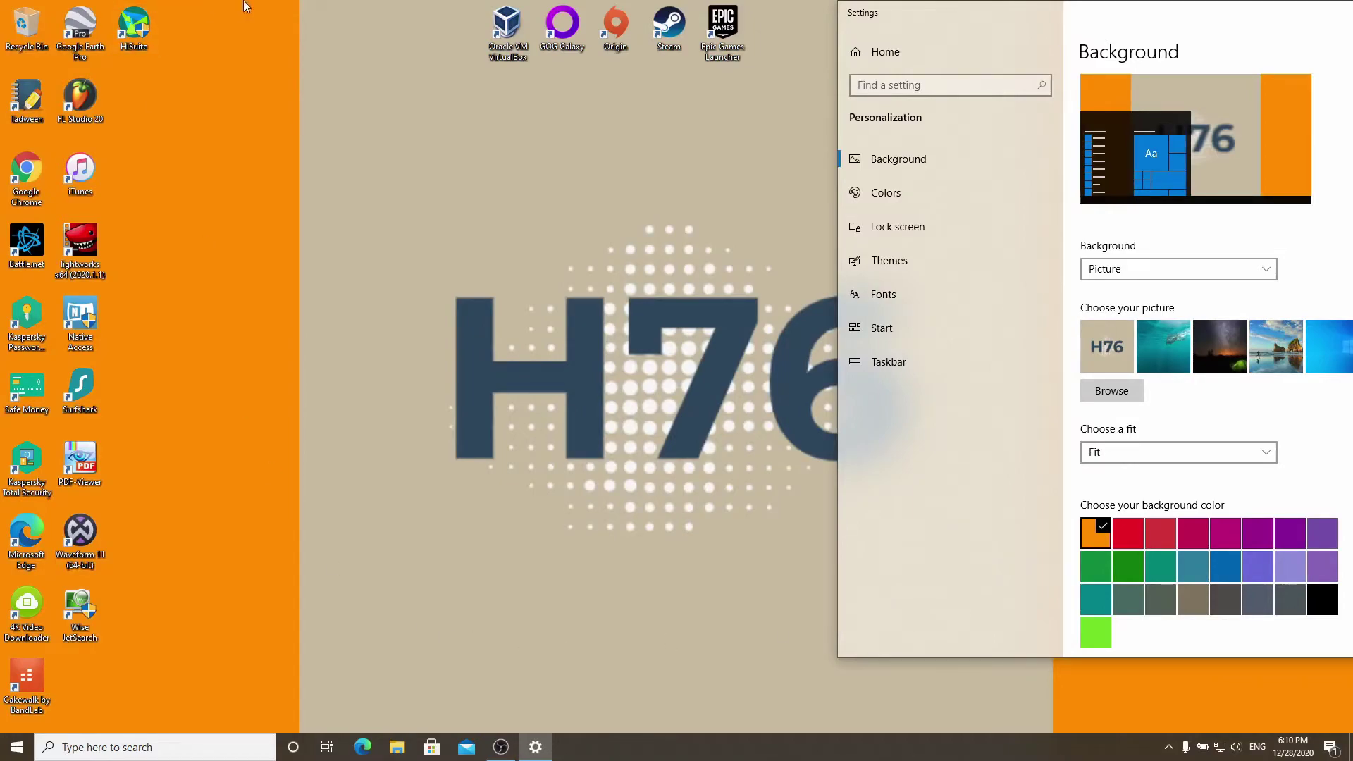
Tile the H76 picture, then make the starry-night photo the desktop background.
click(1178, 456)
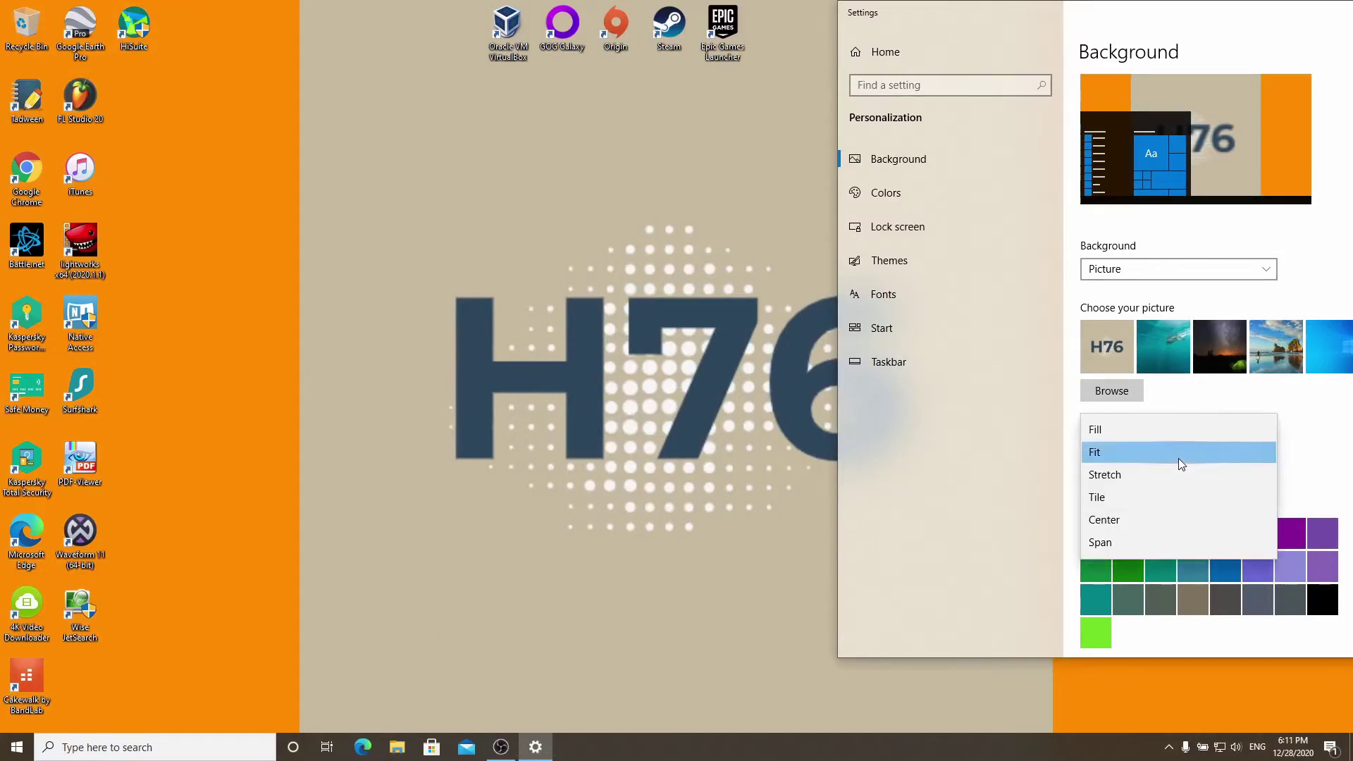
click(1166, 496)
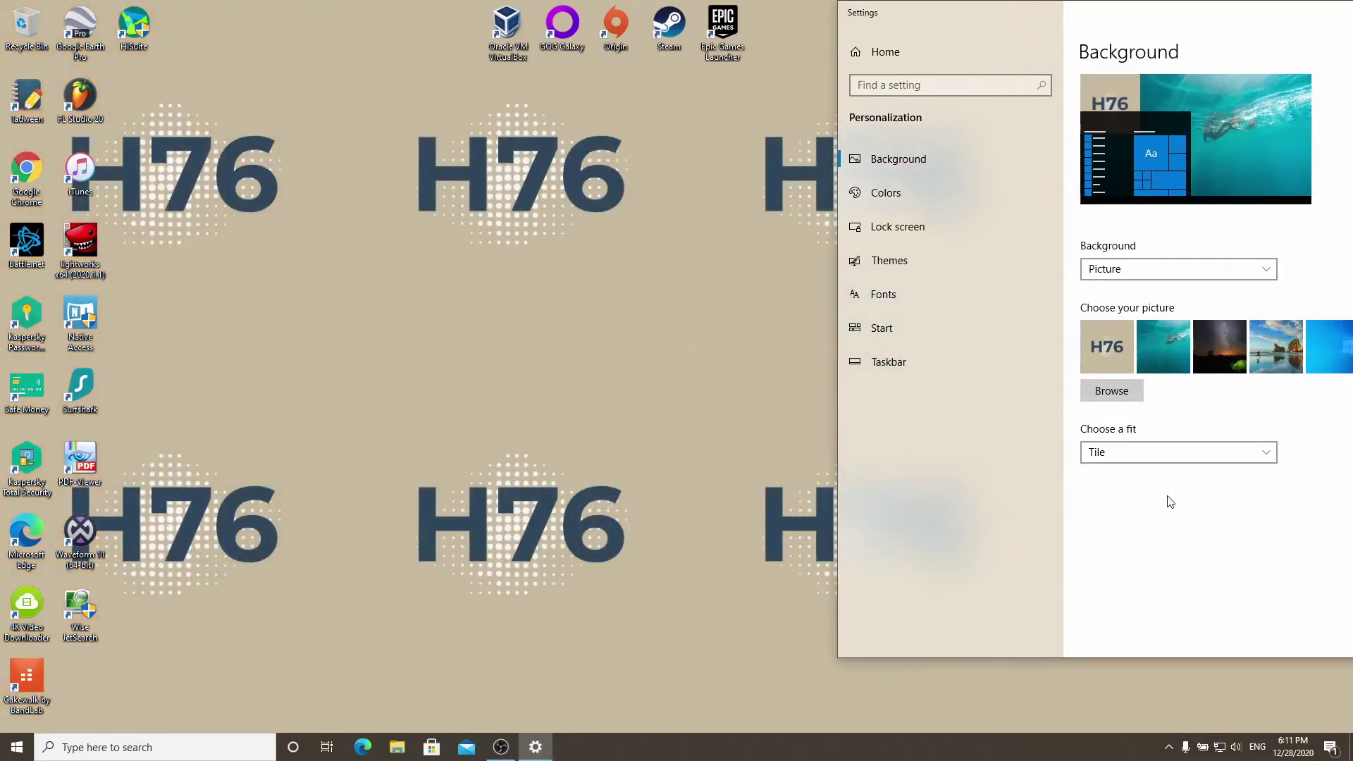
click(1236, 340)
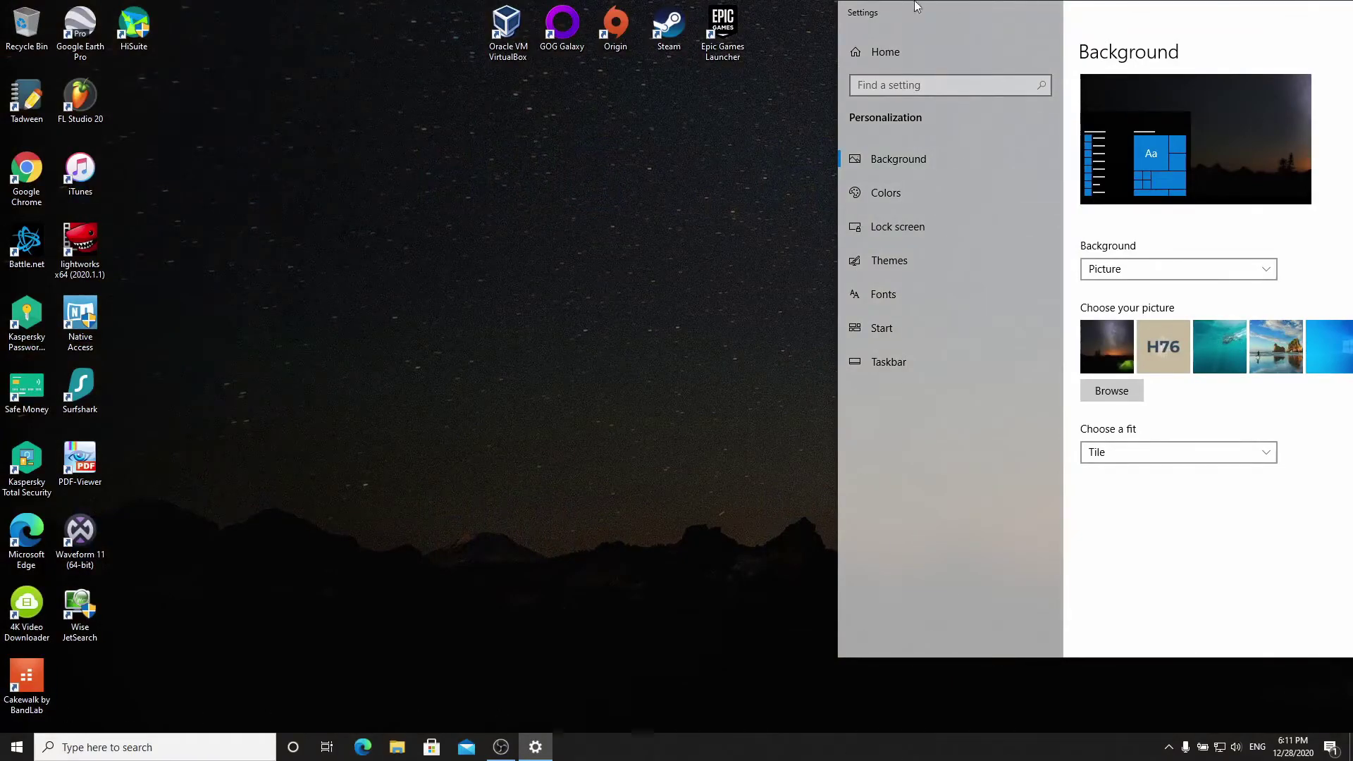
Switch the background to a Slideshow of the Pictures album, cancelling the folder picker without a new folder.
click(933, 284)
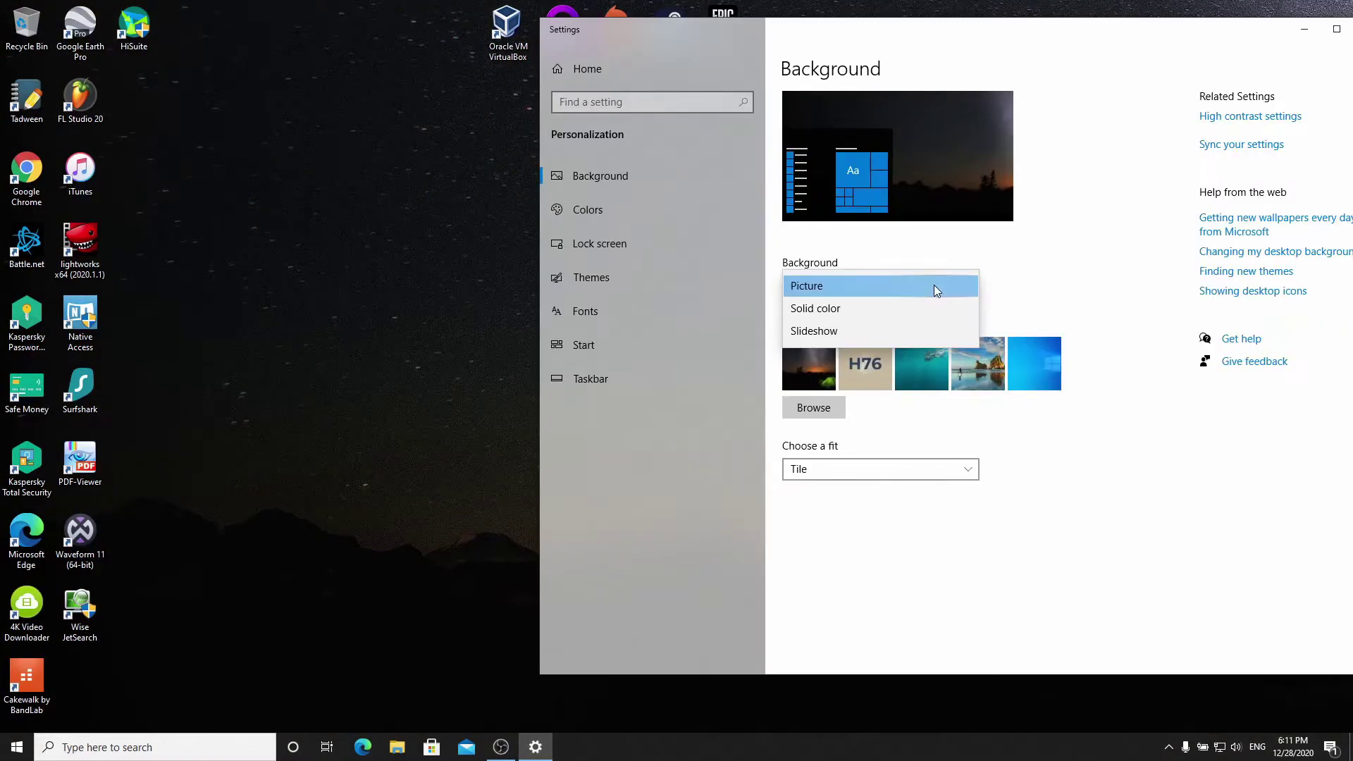
click(814, 330)
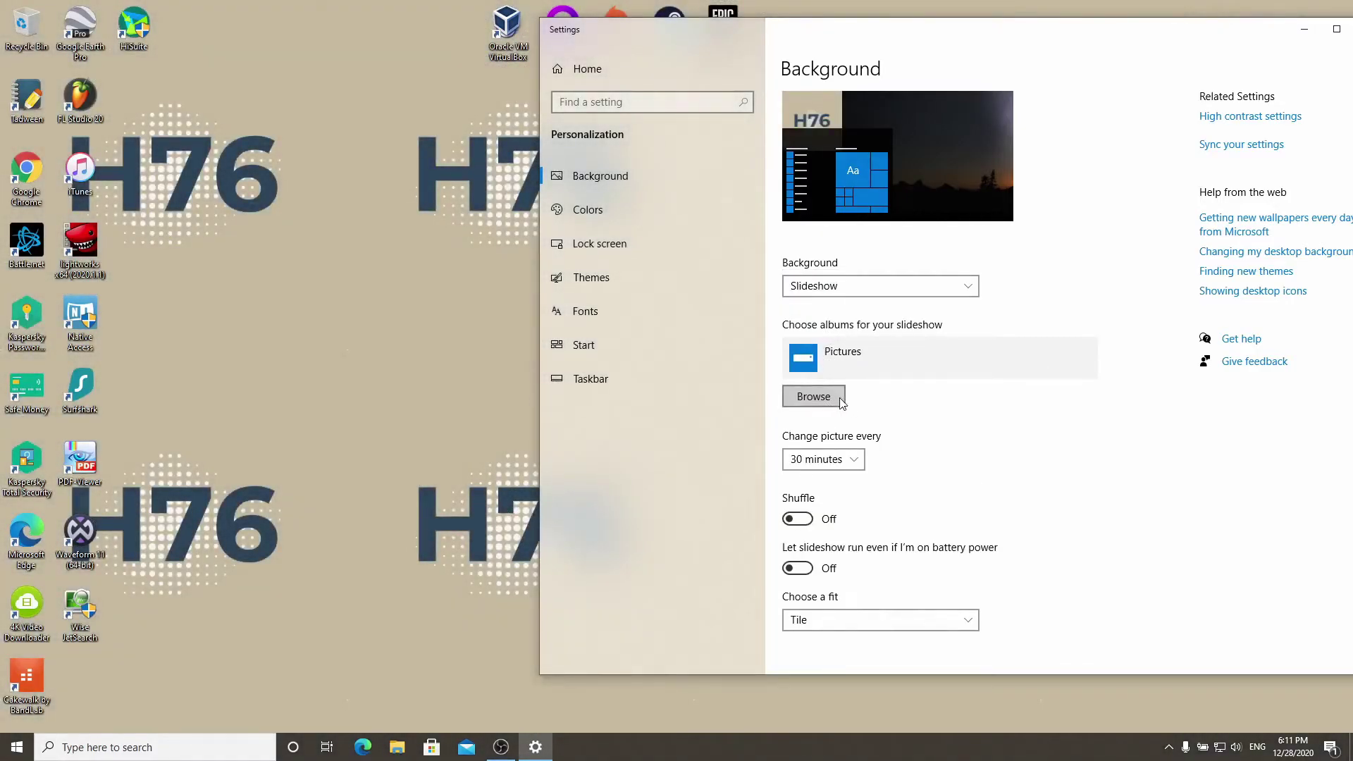
click(840, 402)
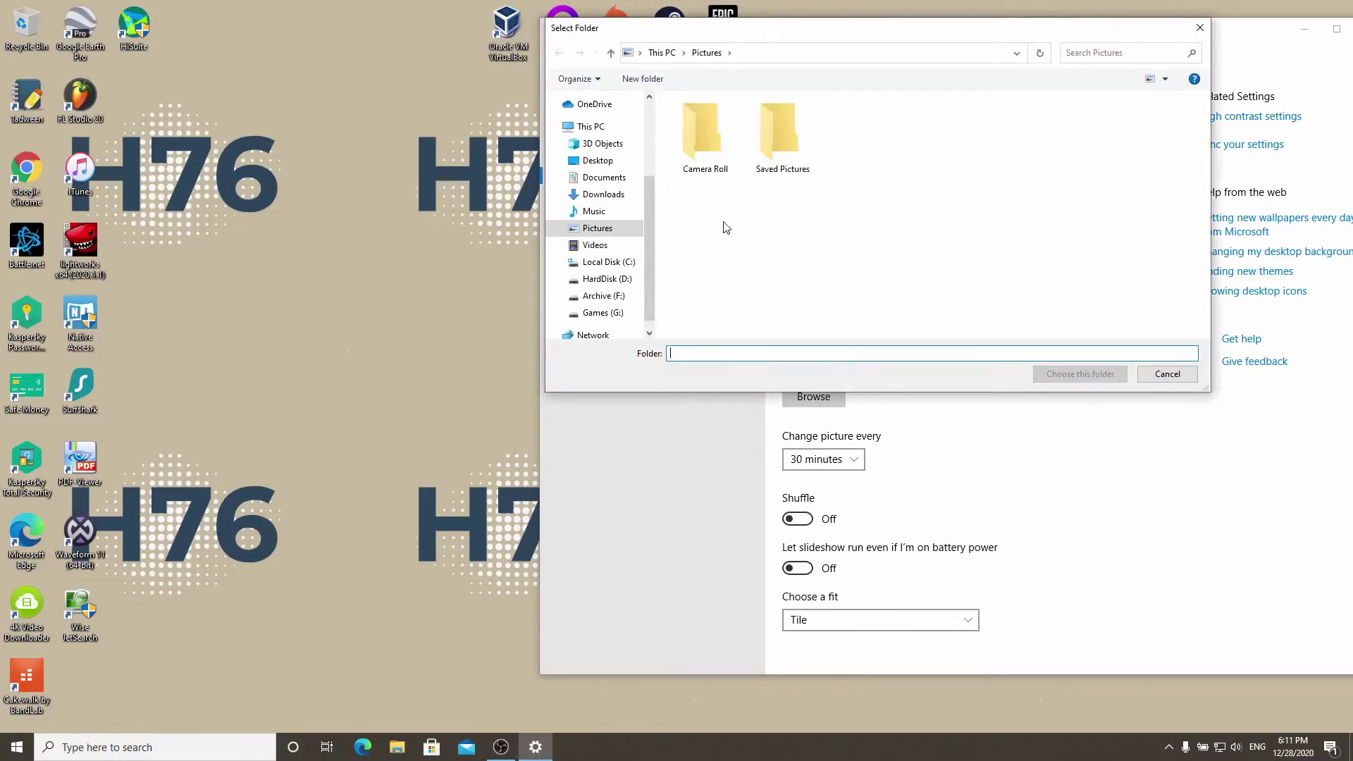
click(1167, 376)
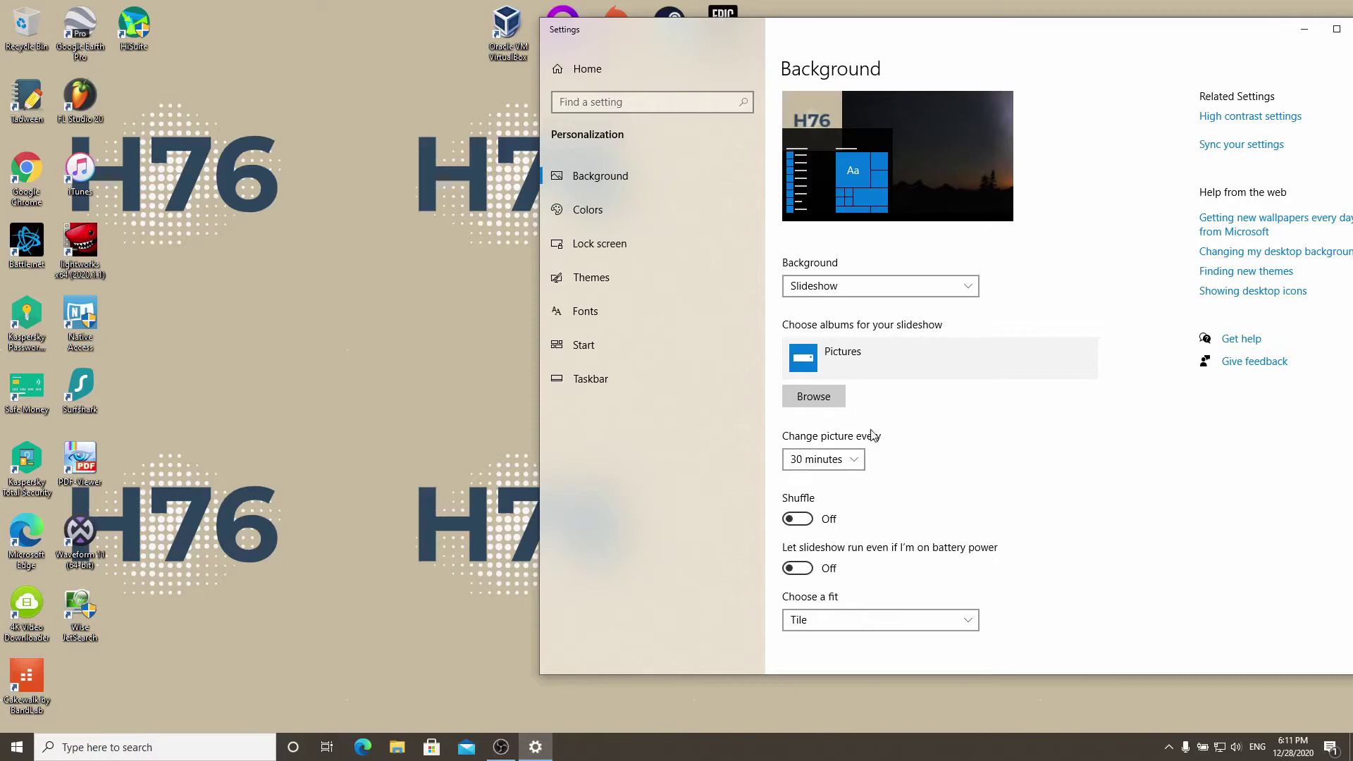
click(839, 459)
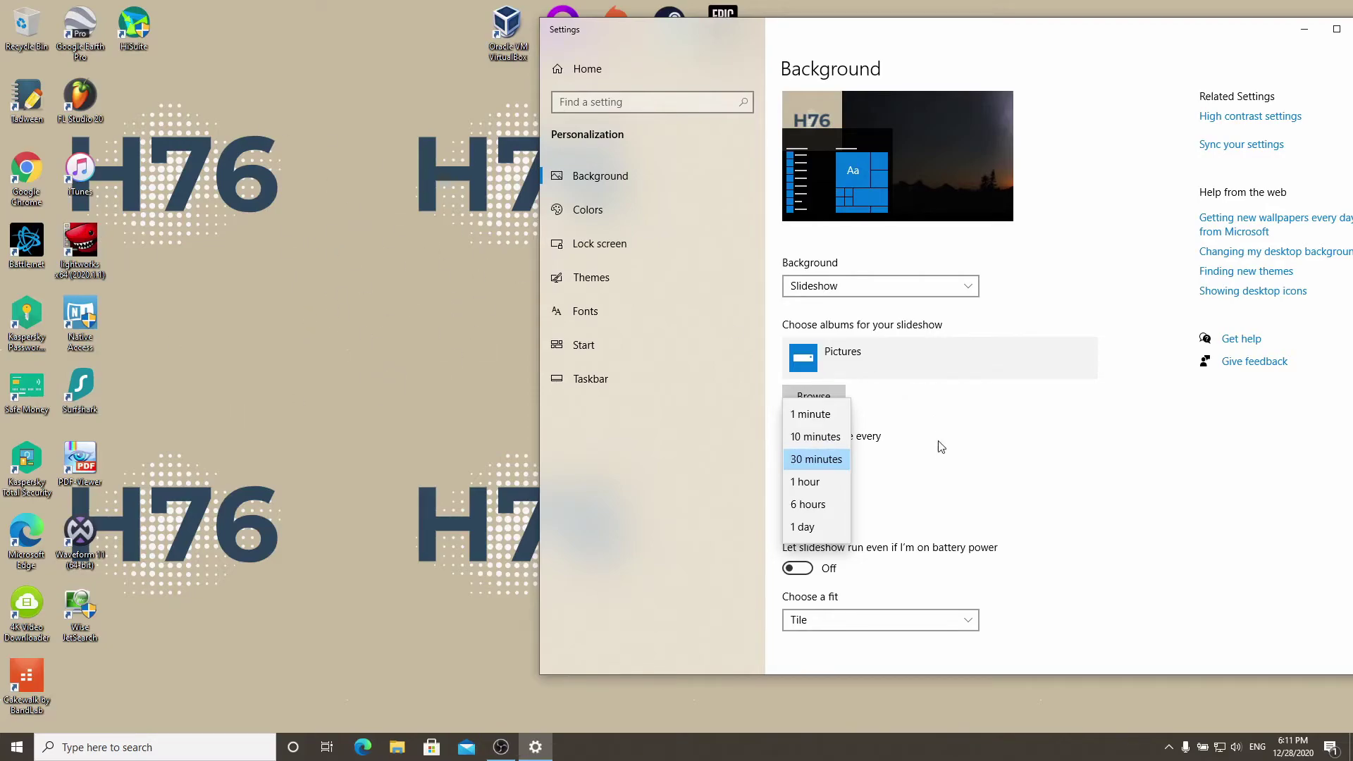
Set the slideshow interval to 30 minutes, then cancel the Browse folder picker.
click(830, 484)
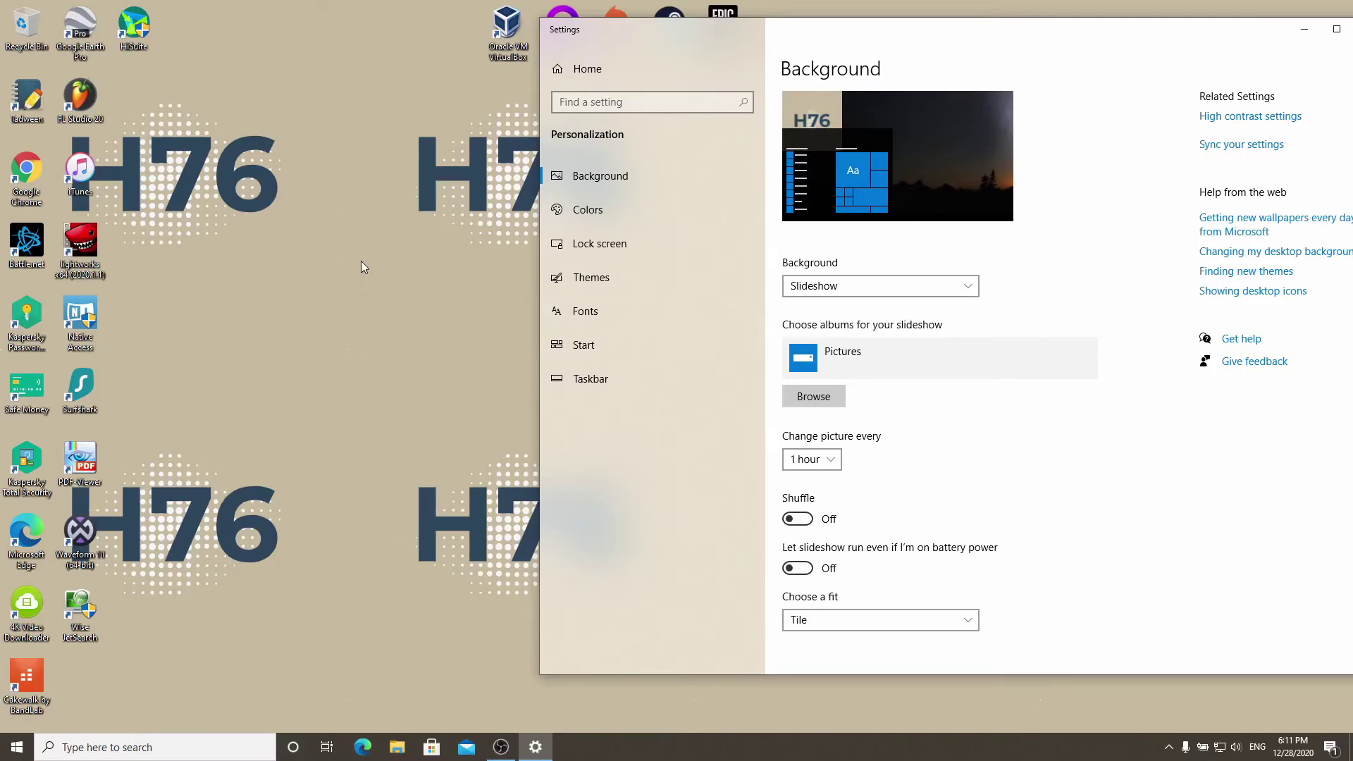
click(803, 397)
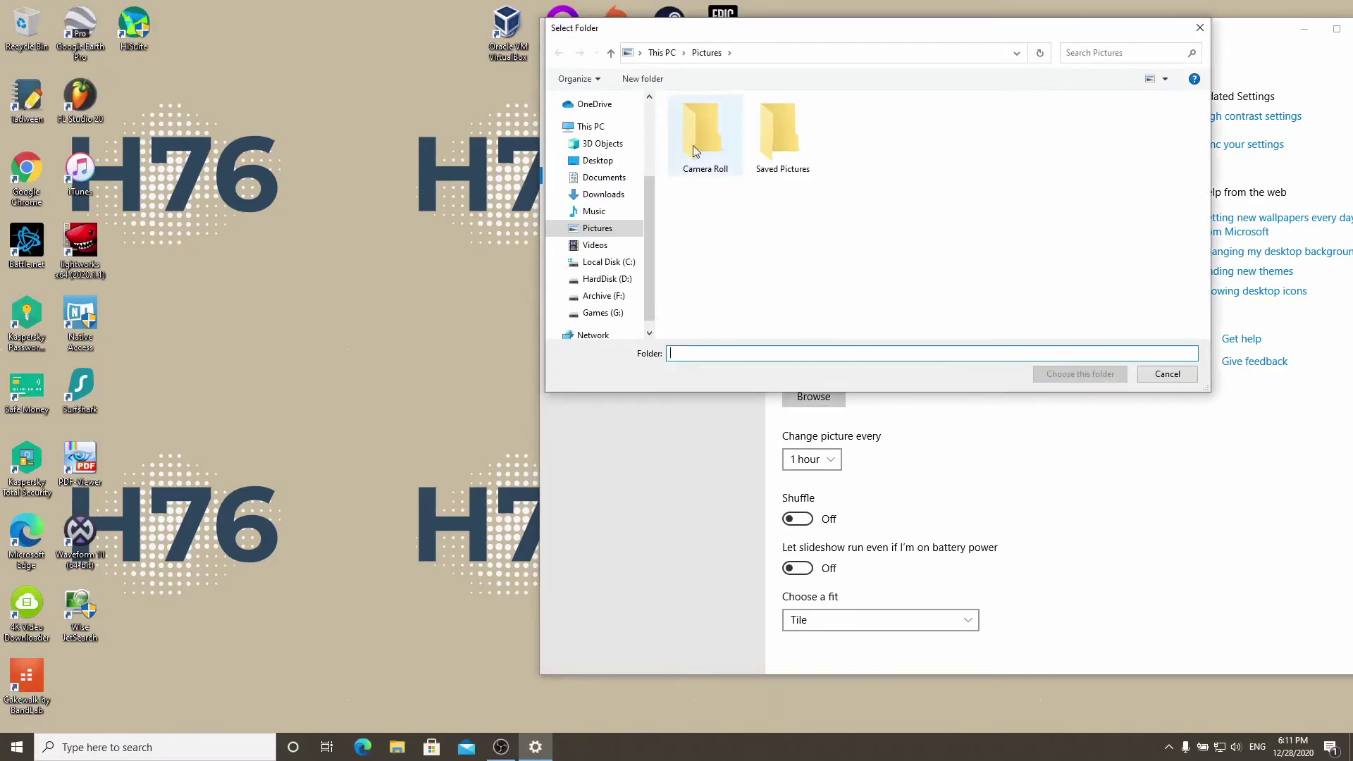
click(1168, 374)
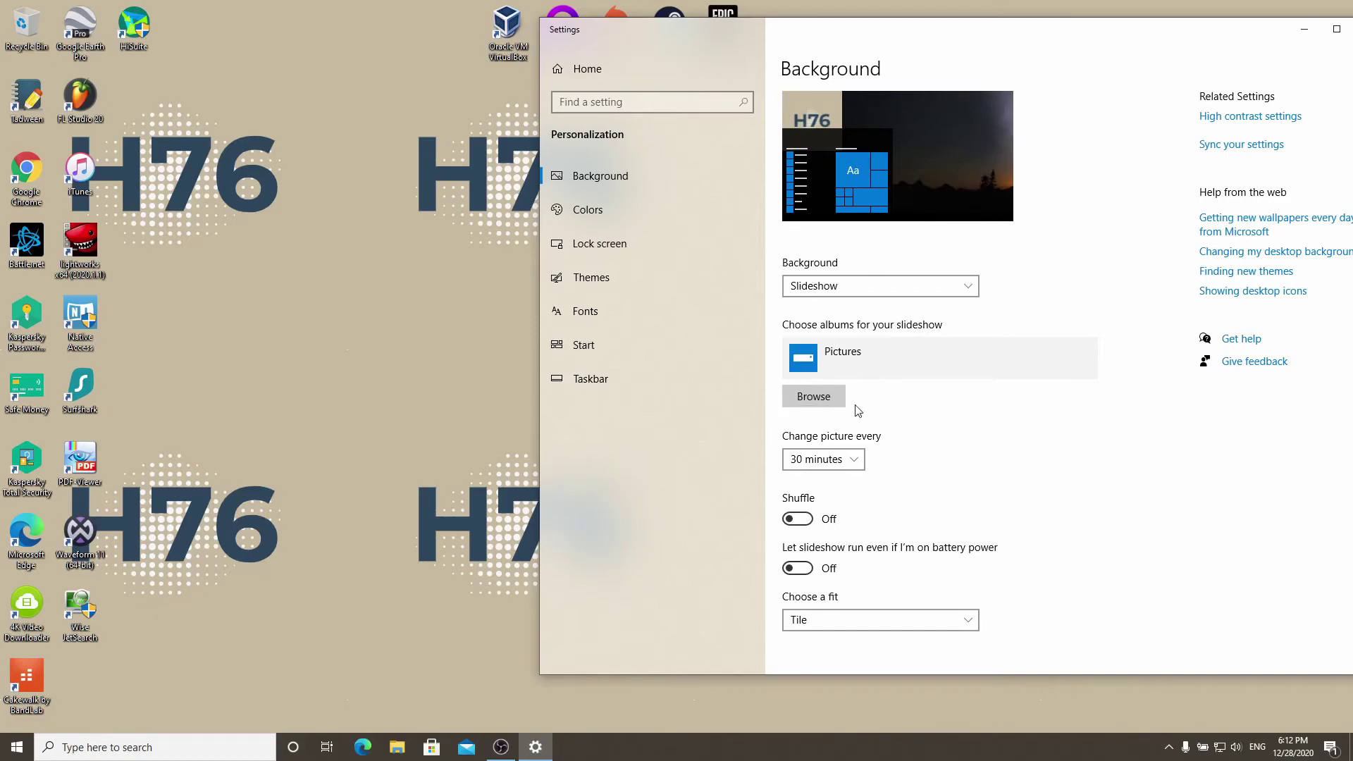
Cancel the folder picker again, then turn Shuffle on and back off.
click(813, 396)
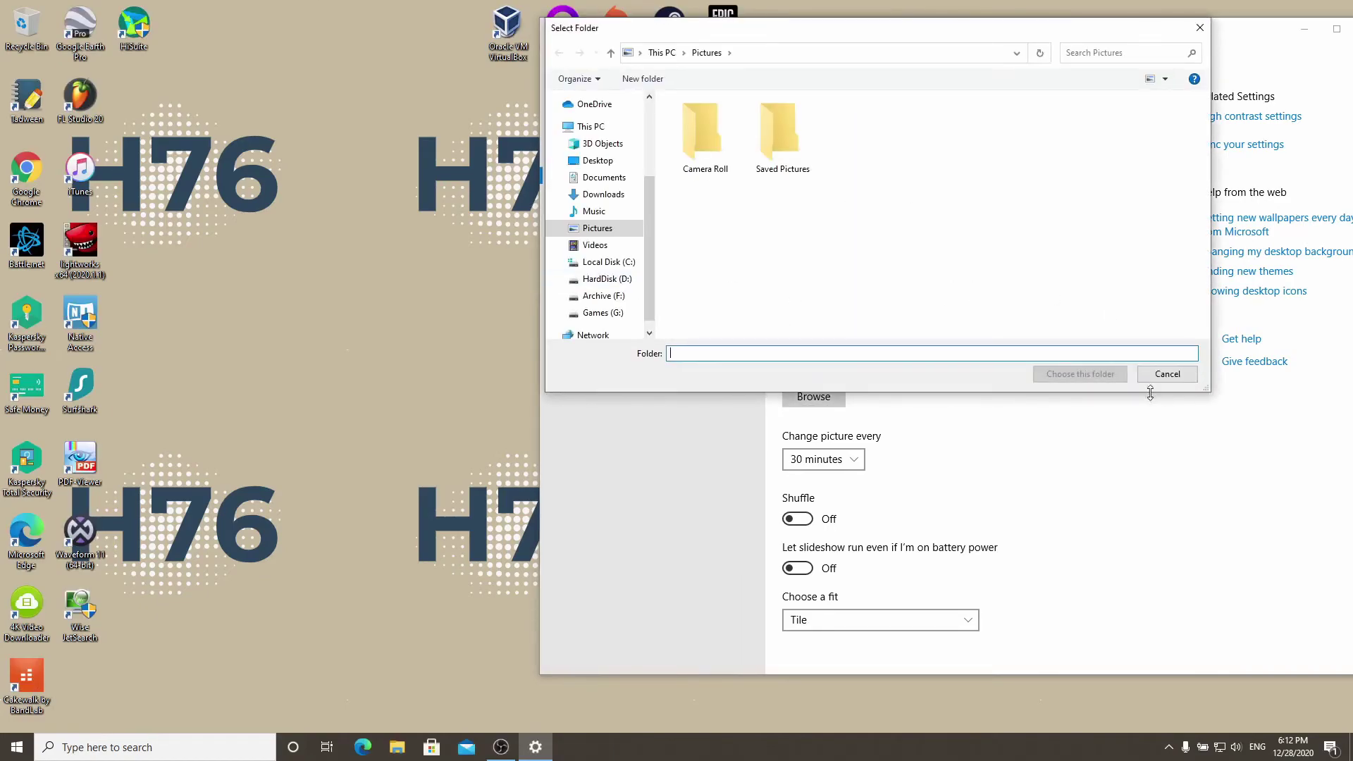
click(1158, 372)
click(805, 526)
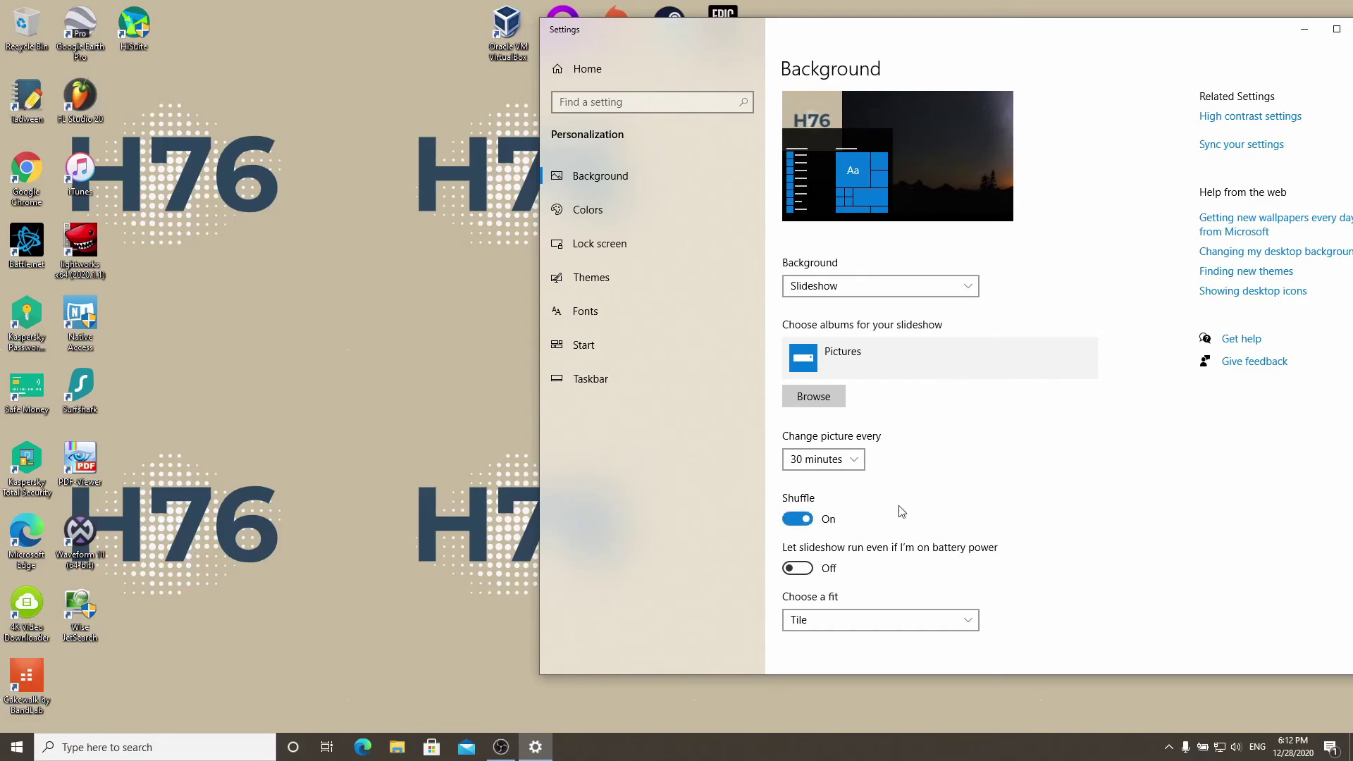
click(794, 520)
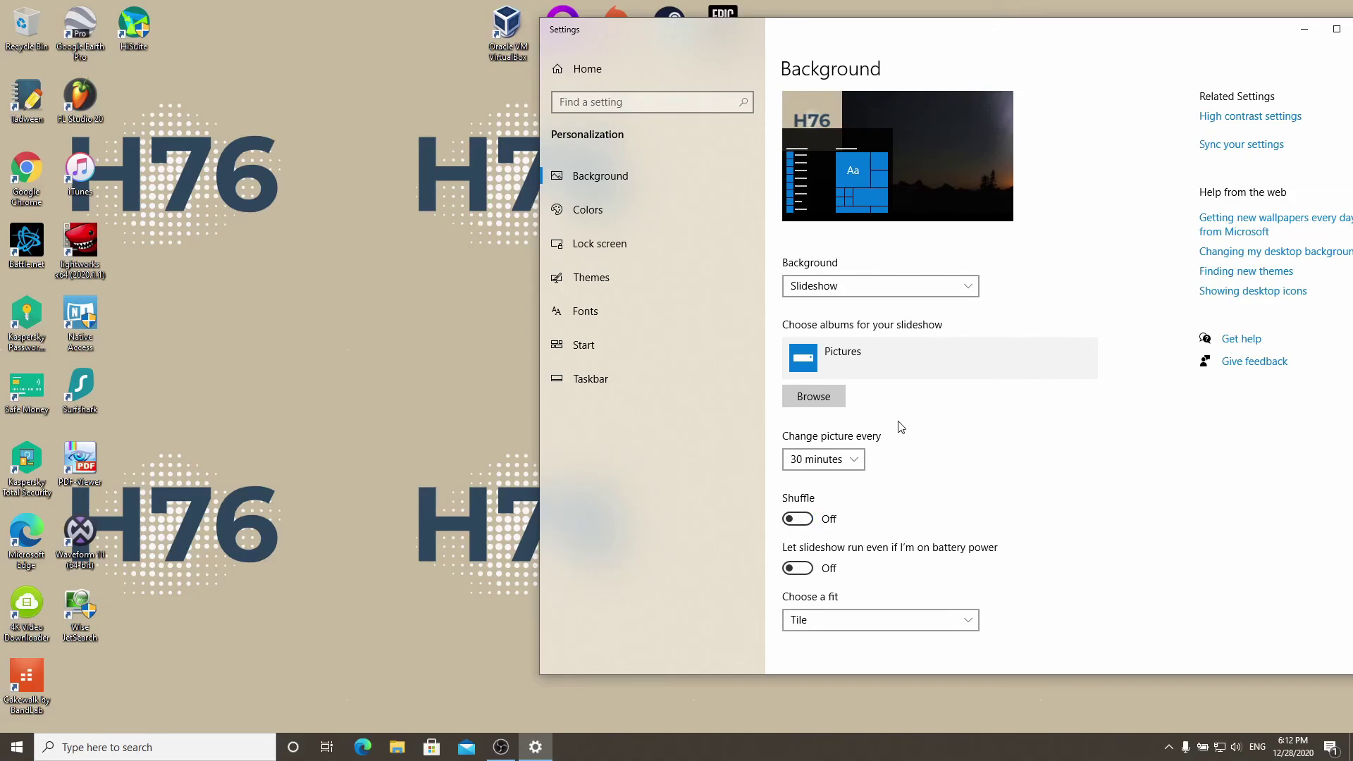